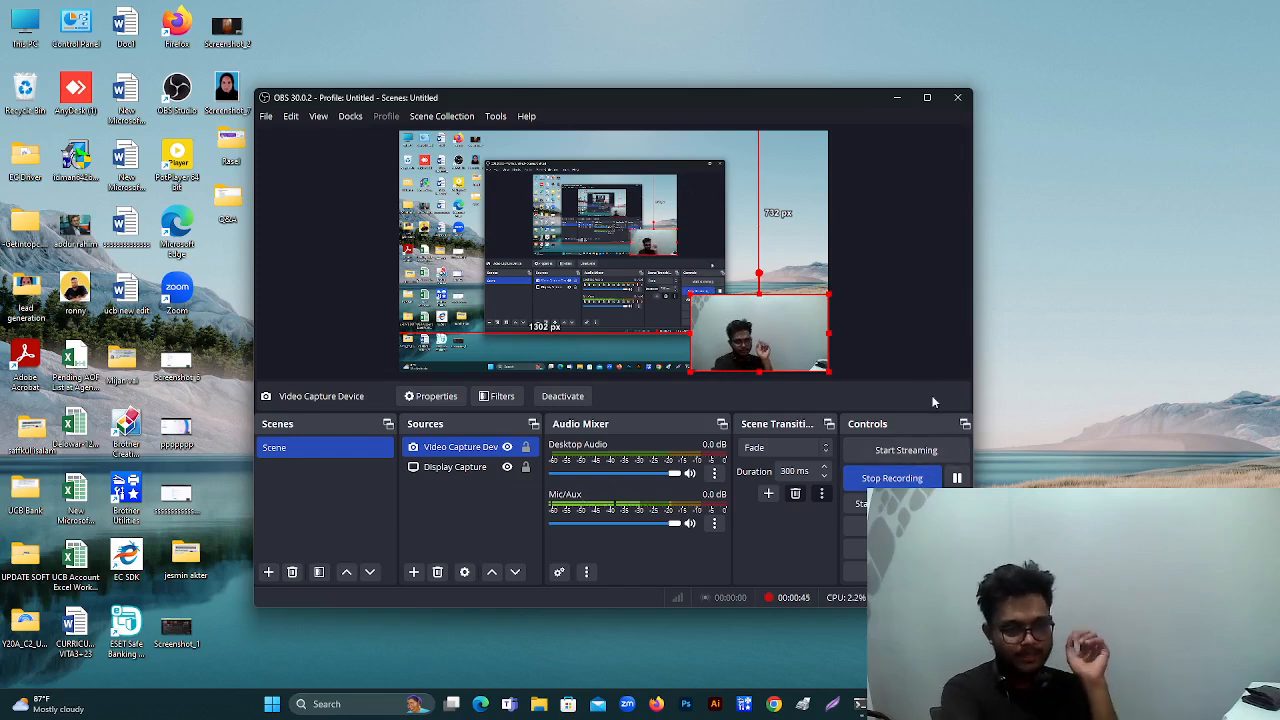
# Switch from OBS to the maximised browser window showing Facebook and open the home feed
pyautogui.click(898, 98)
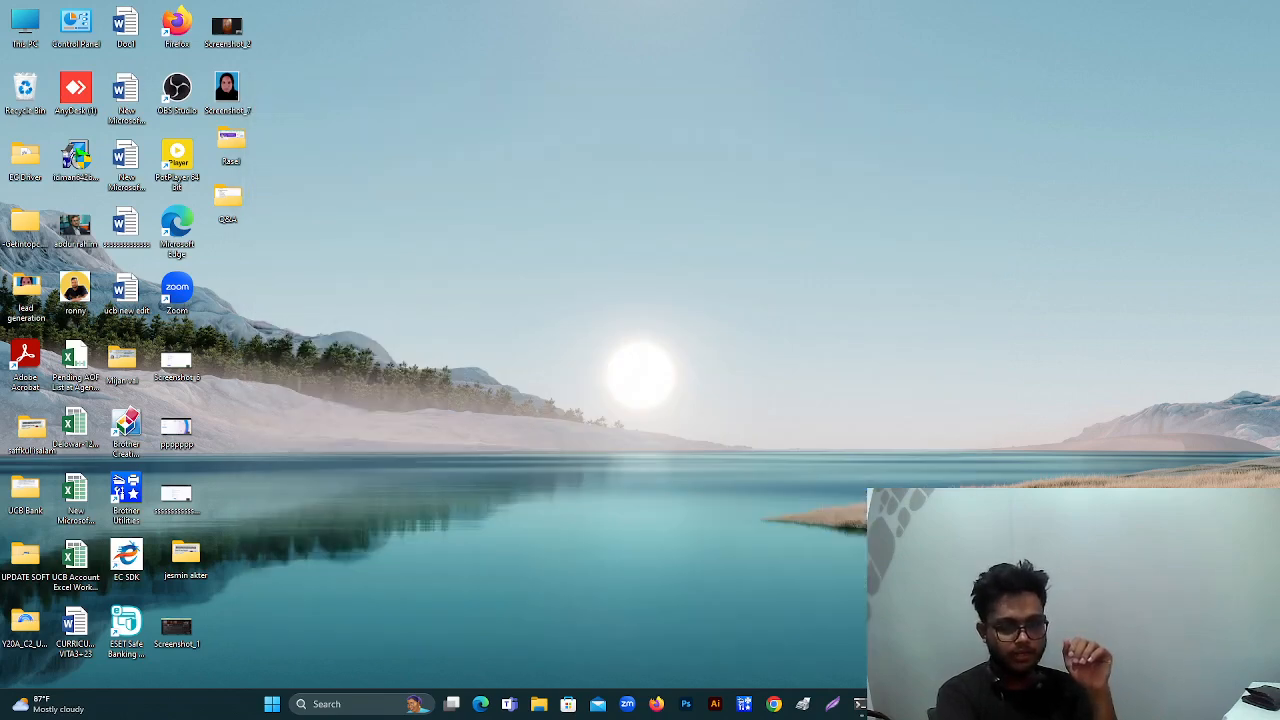
pyautogui.moveTo(891, 704)
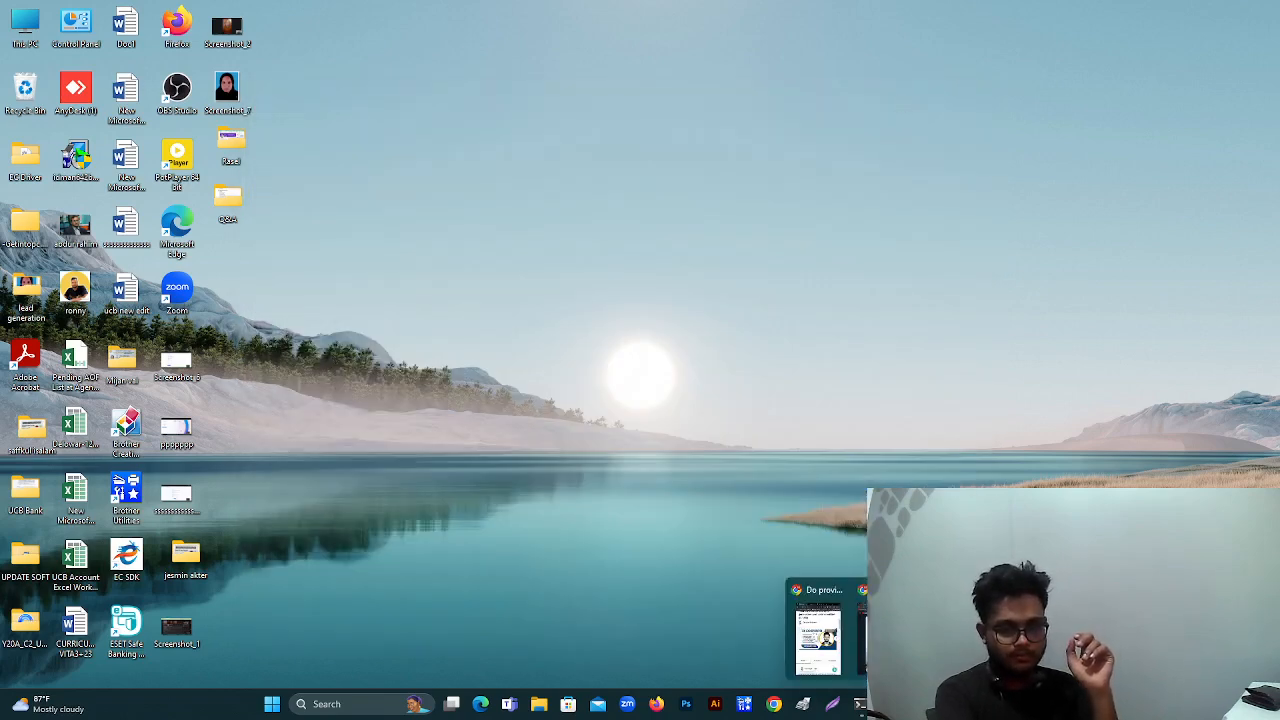
pyautogui.click(890, 640)
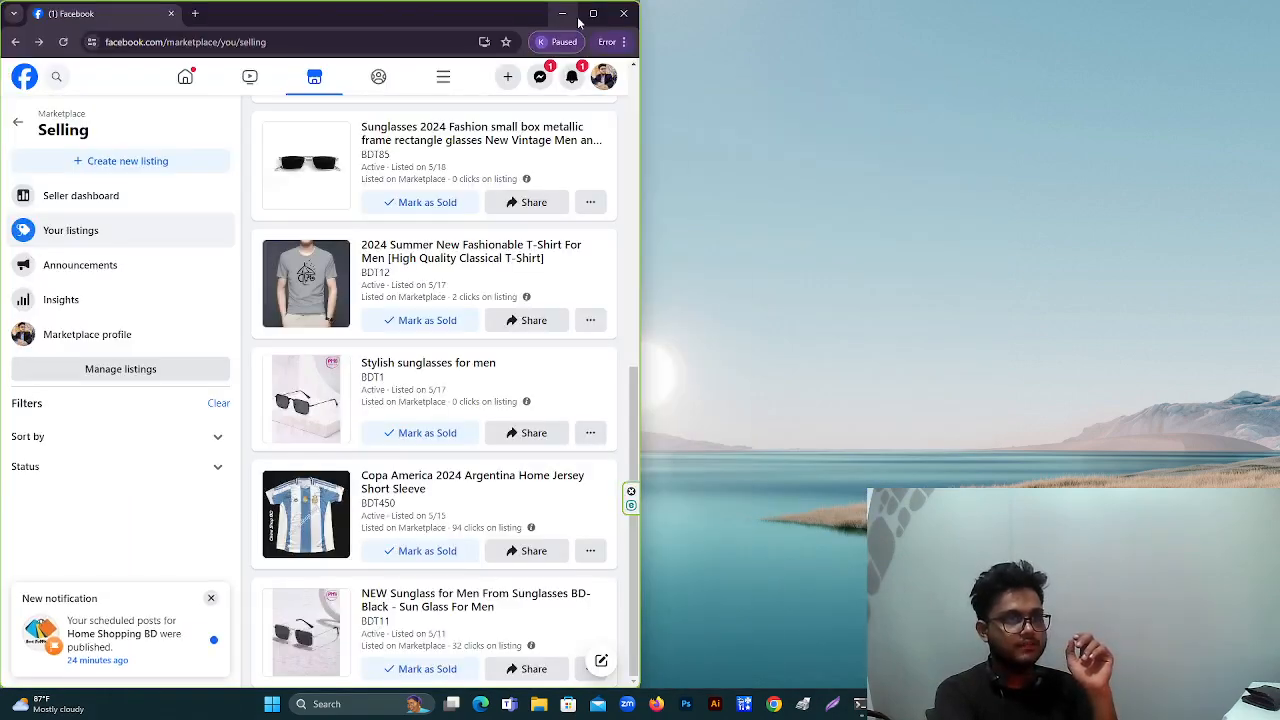
pyautogui.click(590, 14)
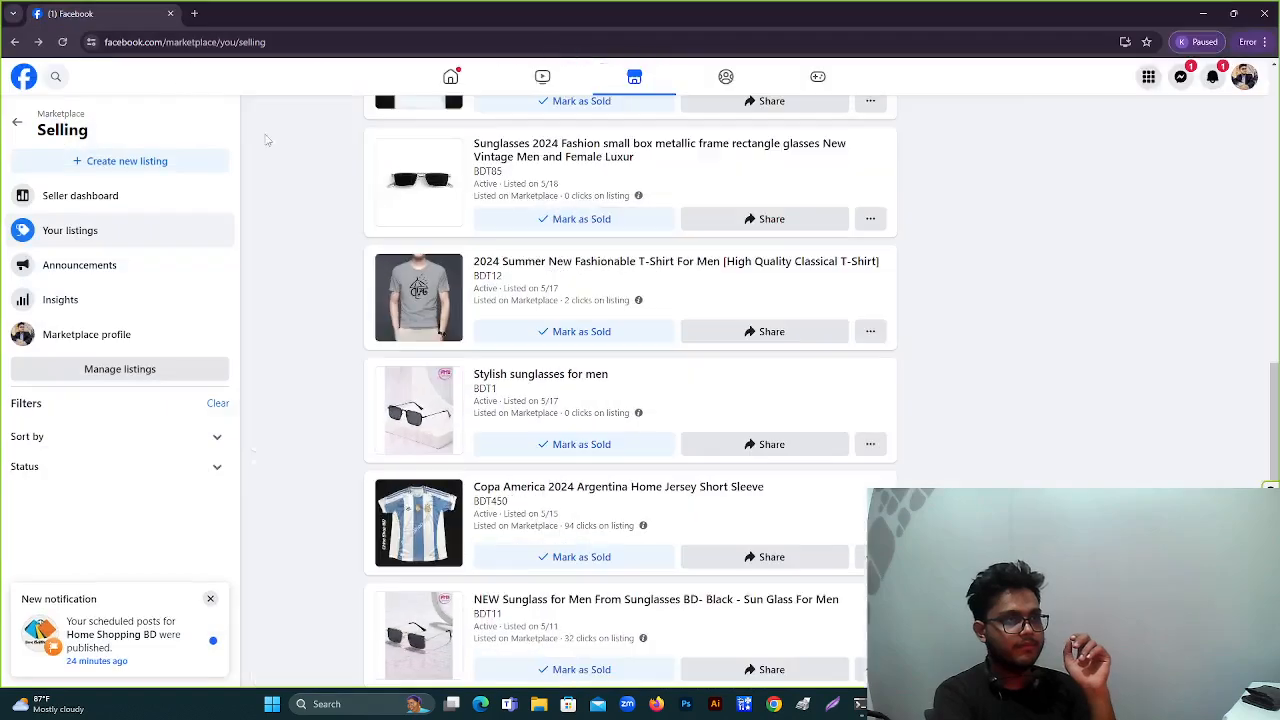
pyautogui.click(430, 86)
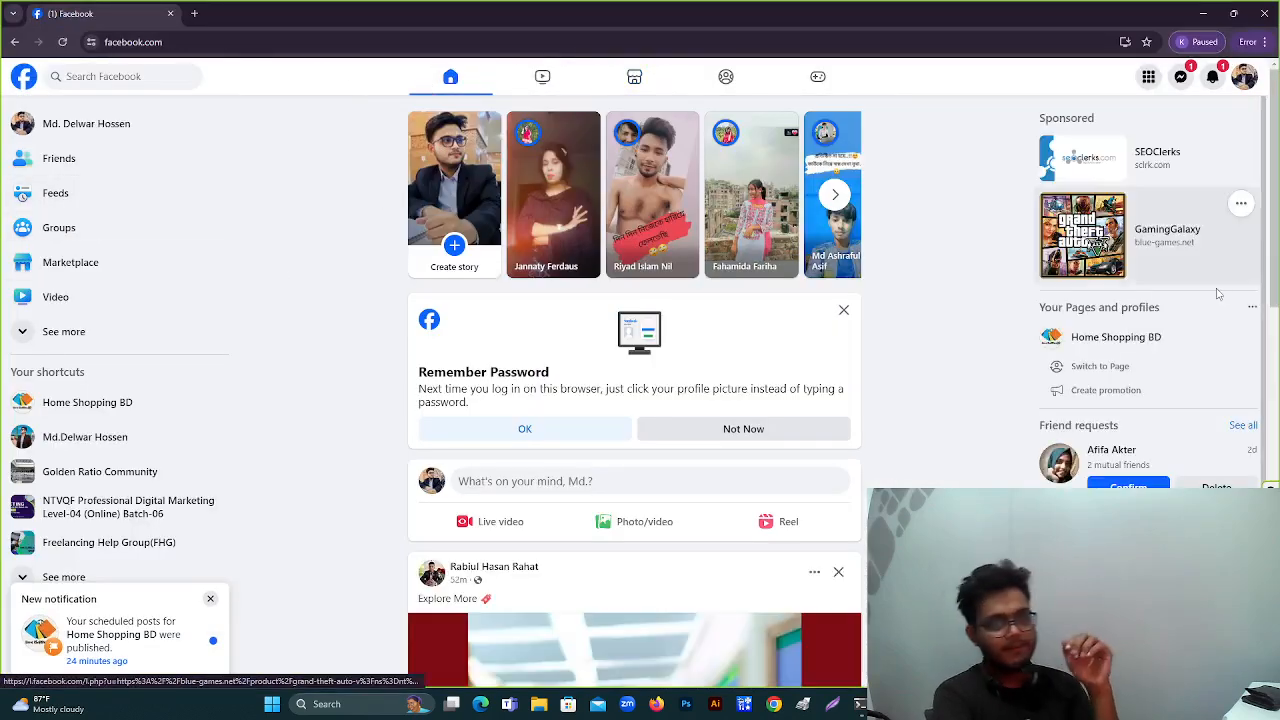
# Expand the full list of shortcuts in the home feed's sidebar to reach the Pages entry
pyautogui.click(75, 340)
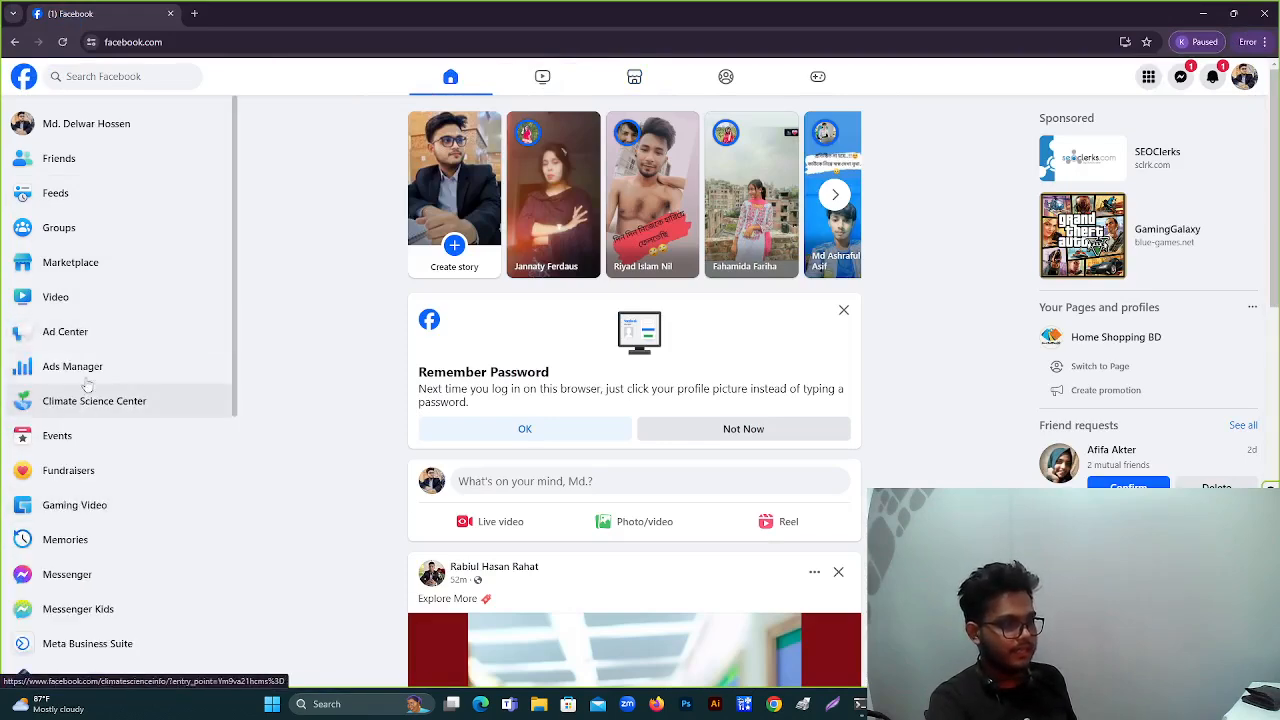
pyautogui.scroll(-2, 86, 540)
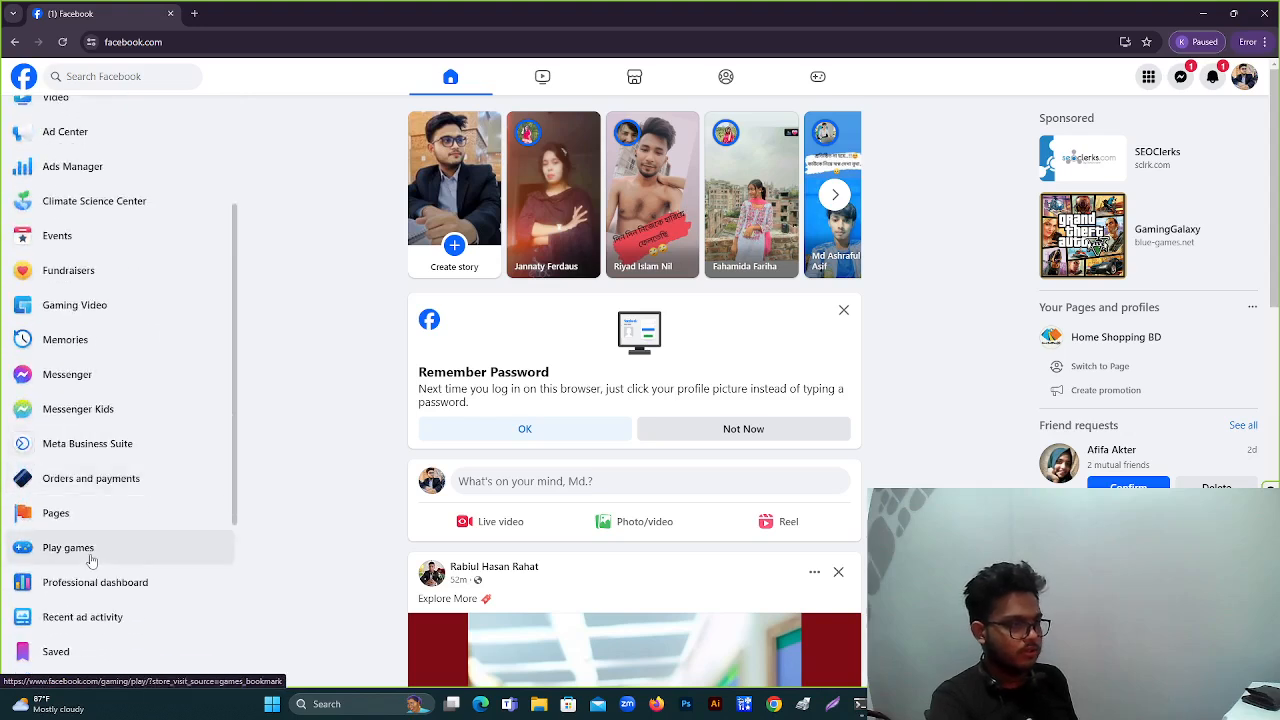
pyautogui.scroll(-1, 90, 555)
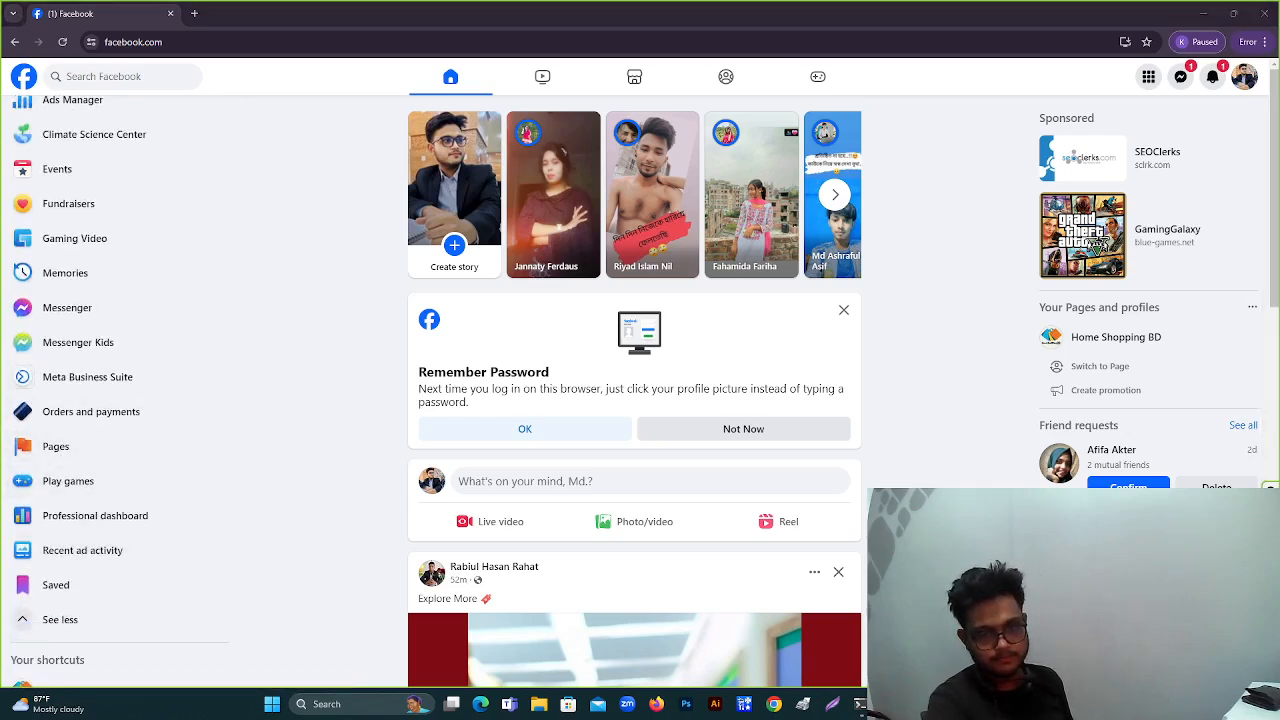
# Outline the Pages entry with a red rectangle on a screen capture of the sidebar and discard the capture
pyautogui.press('Print')
pyautogui.moveTo(2, 369); pyautogui.dragTo(255, 662)
pyautogui.click(266, 586)
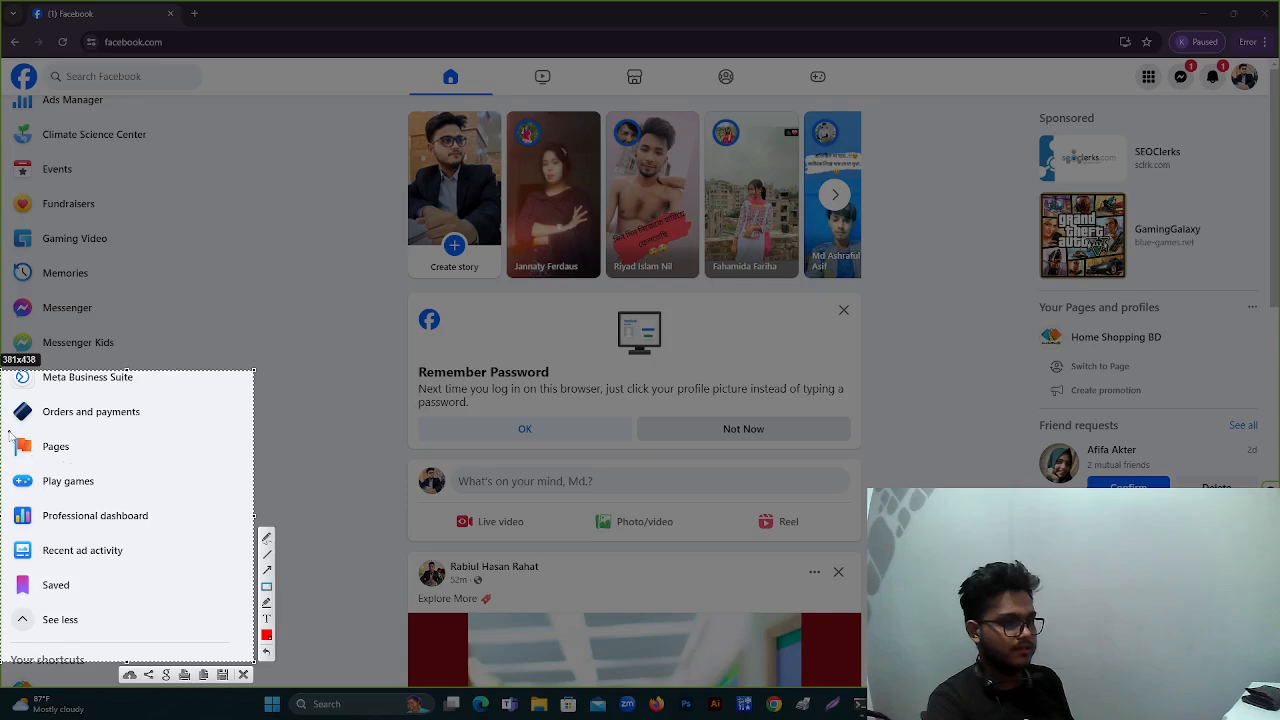
pyautogui.moveTo(1, 424); pyautogui.dragTo(152, 470)
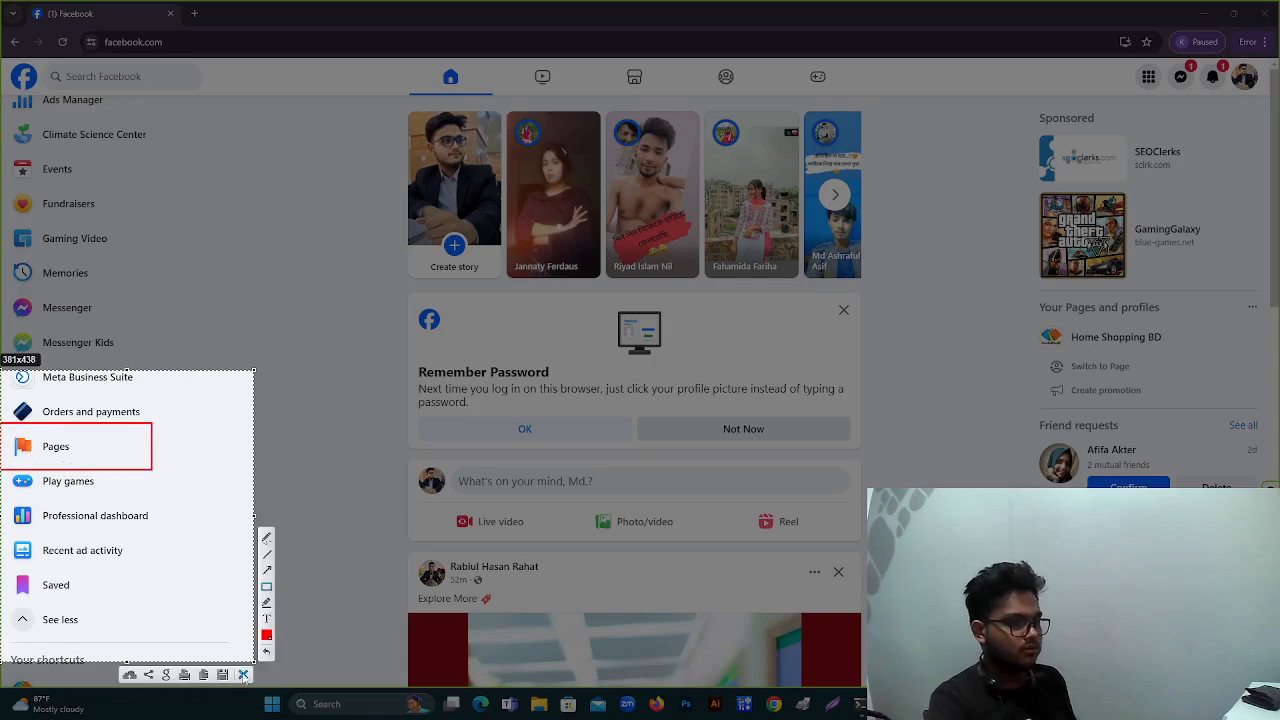
pyautogui.click(243, 679)
# Open the Pages section listing the managed Pages
pyautogui.click(88, 444)
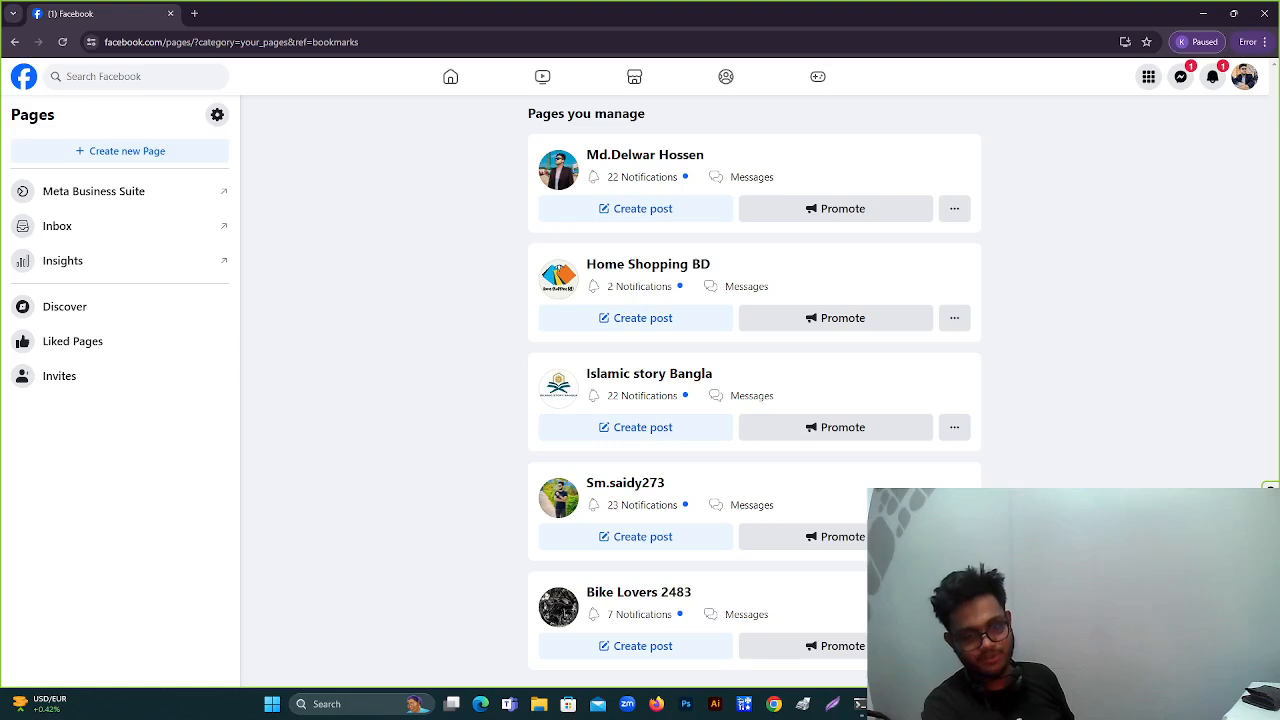
# Outline the Create new Page option with a red rectangle on a screen capture and discard the capture
pyautogui.press('Print')
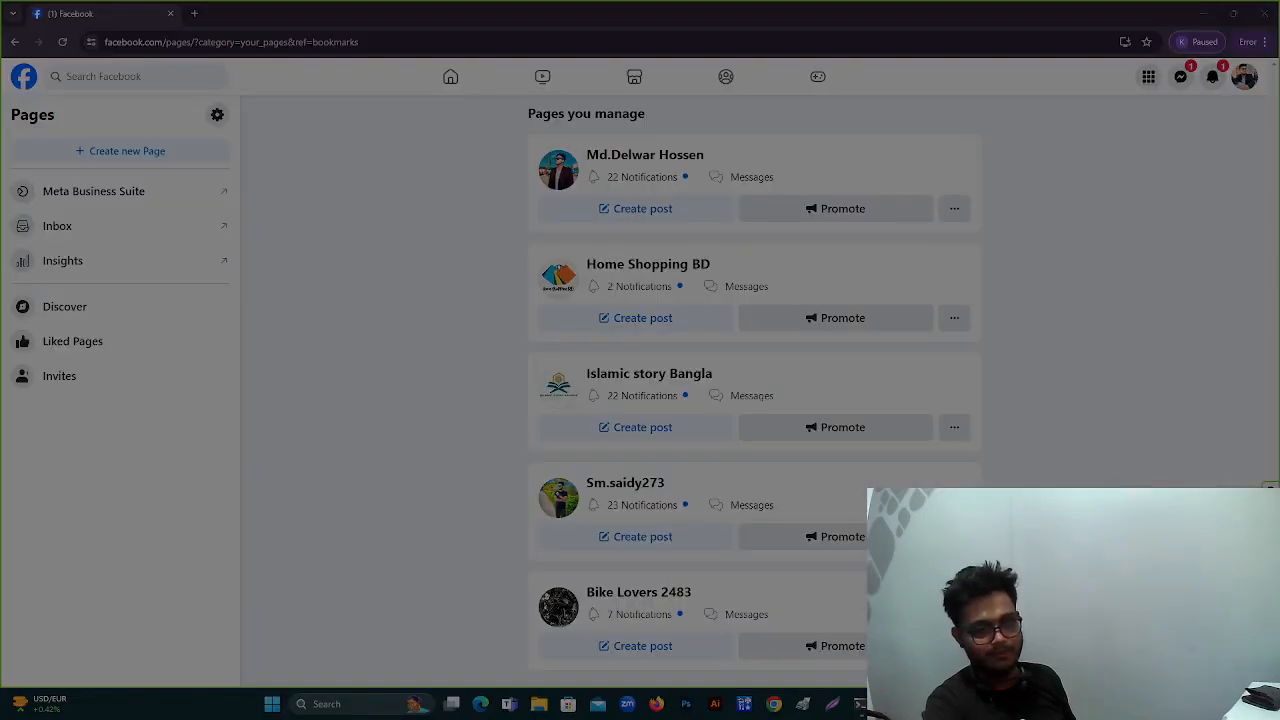
pyautogui.moveTo(4, 55)
pyautogui.mouseDown()
pyautogui.moveTo(432, 476)
pyautogui.moveTo(836, 537)
pyautogui.mouseUp()
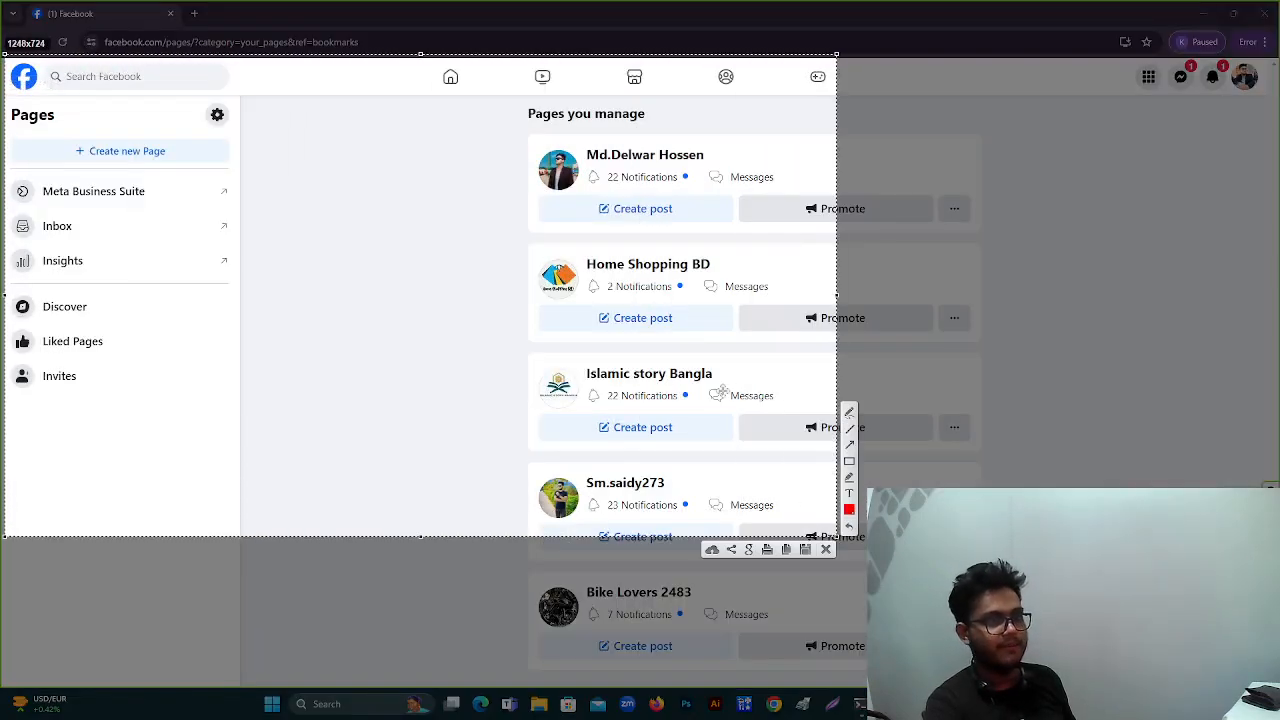
pyautogui.click(849, 461)
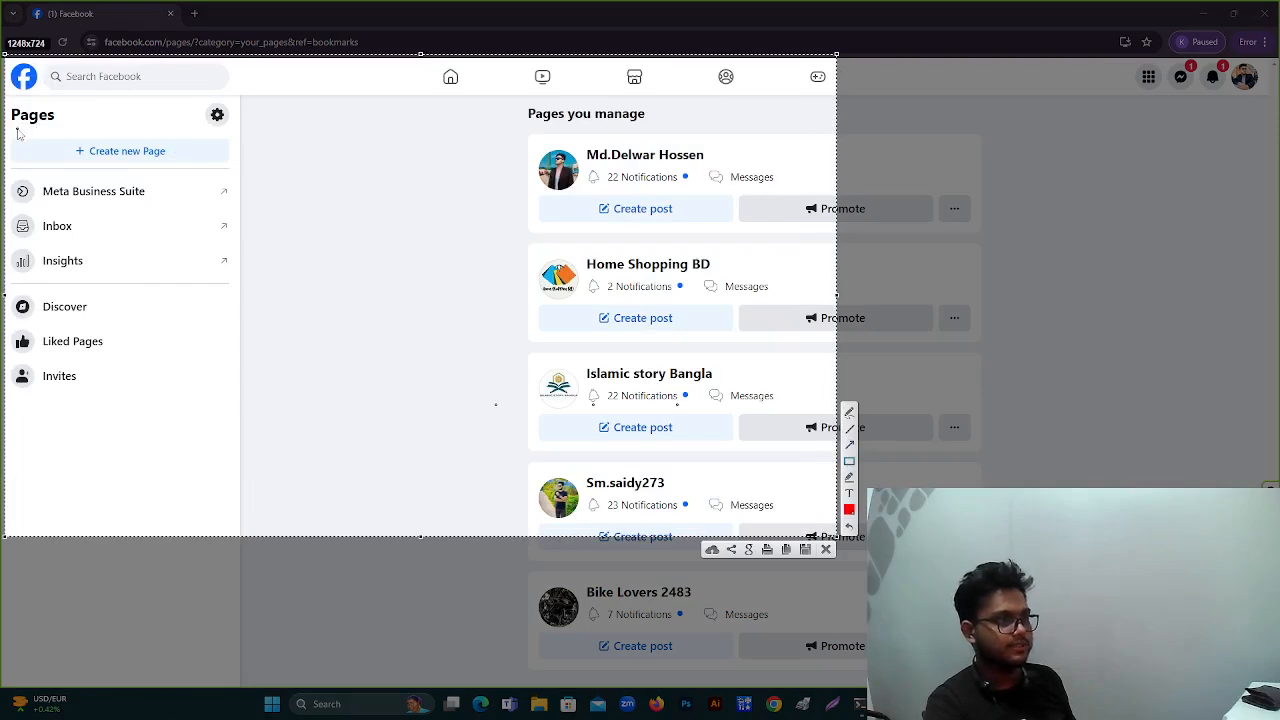
pyautogui.moveTo(16, 129); pyautogui.dragTo(234, 176)
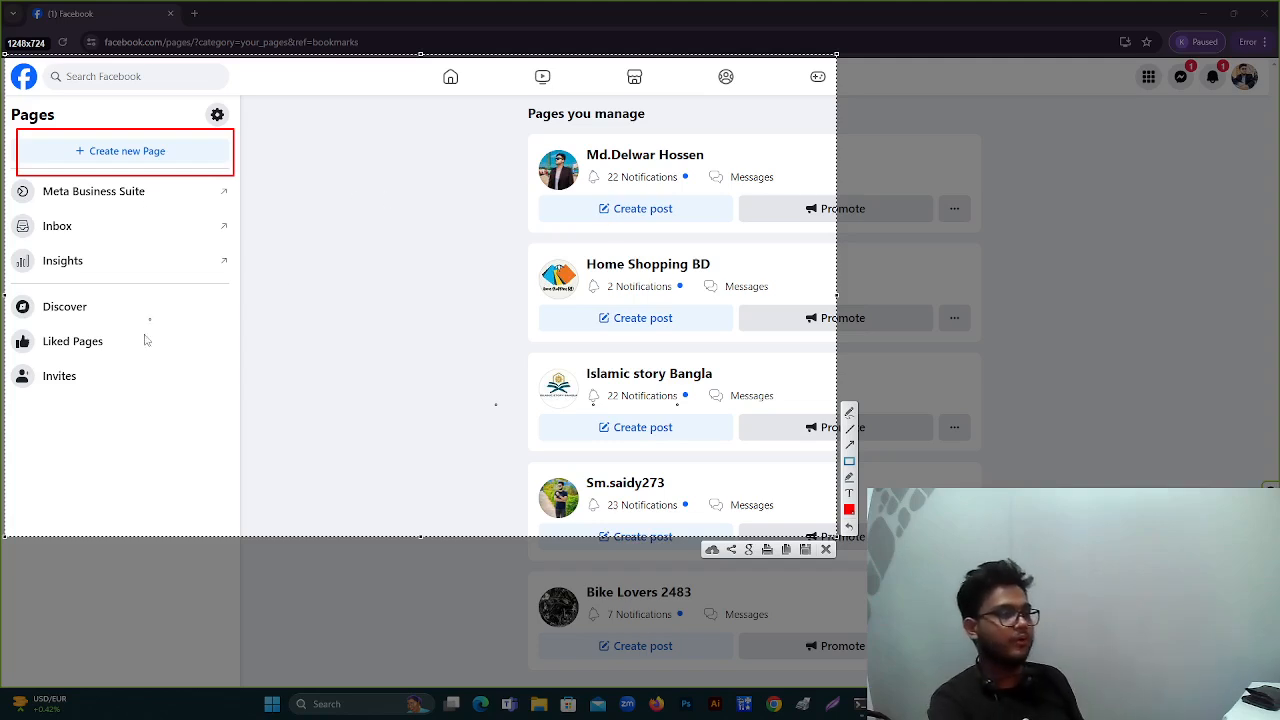
pyautogui.click(826, 549)
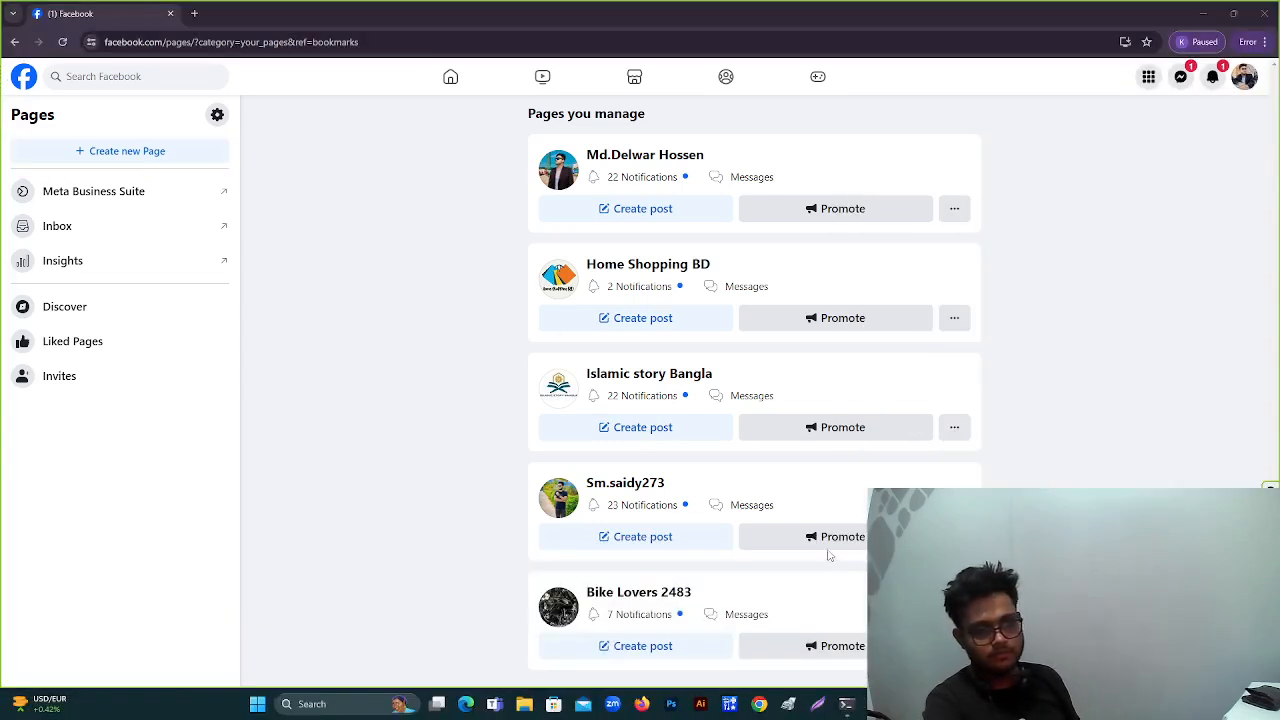
# Start creating a new Page
pyautogui.click(127, 151)
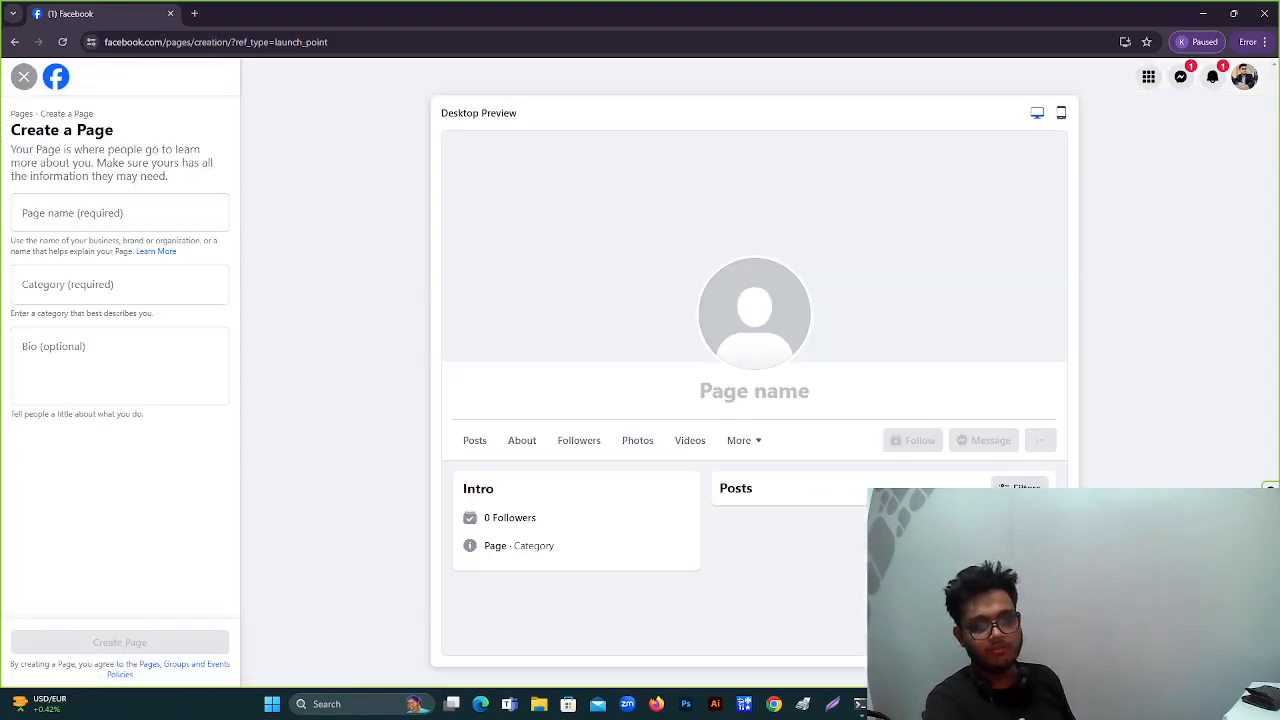
# Outline the page name, category and bio fields, the page preview and its desktop/mobile switch in red on a near full-screen capture
pyautogui.press('Print')
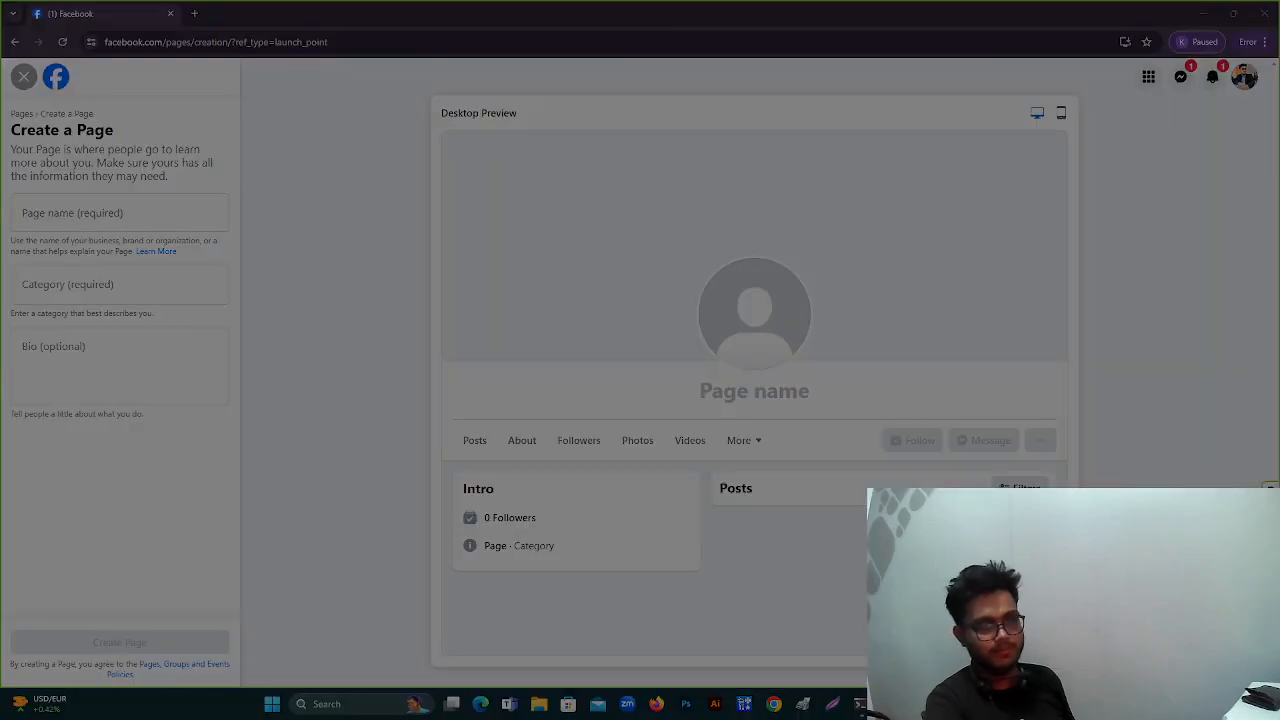
pyautogui.moveTo(1, 17); pyautogui.dragTo(1276, 680)
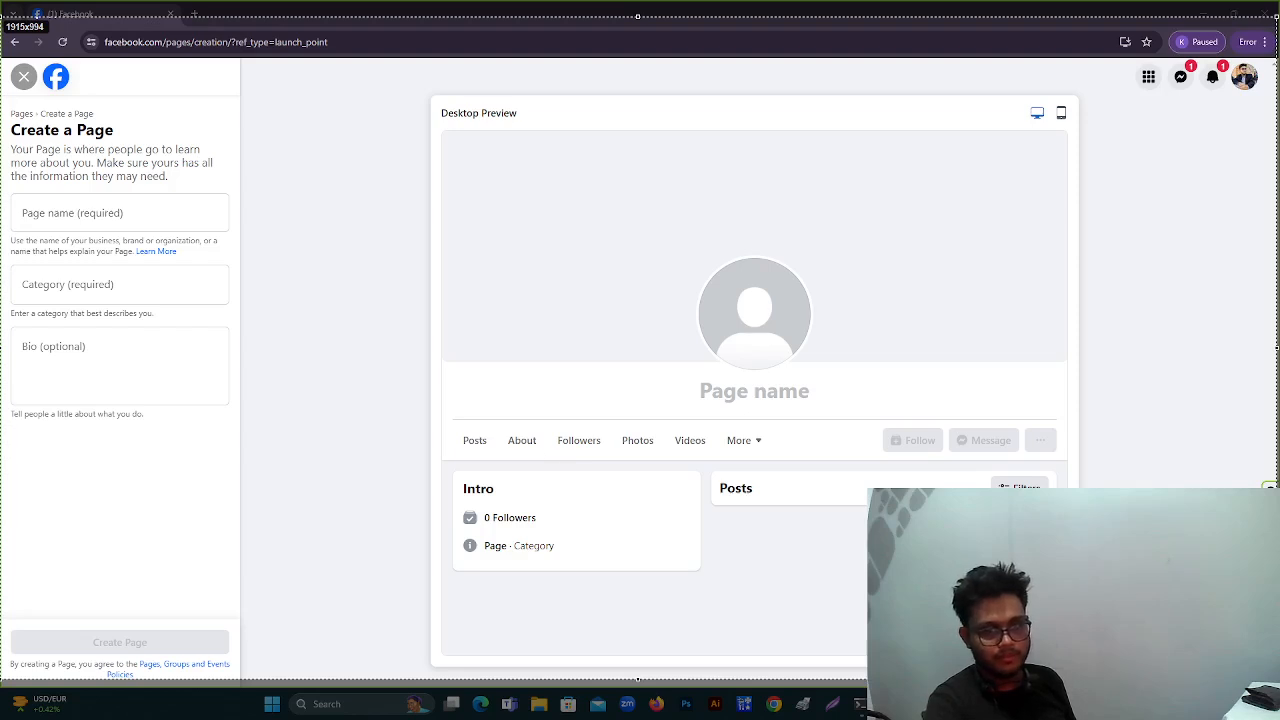
pyautogui.moveTo(14, 188)
pyautogui.mouseDown()
pyautogui.moveTo(172, 236)
pyautogui.moveTo(232, 236)
pyautogui.mouseUp()
pyautogui.moveTo(14, 262); pyautogui.dragTo(202, 312)
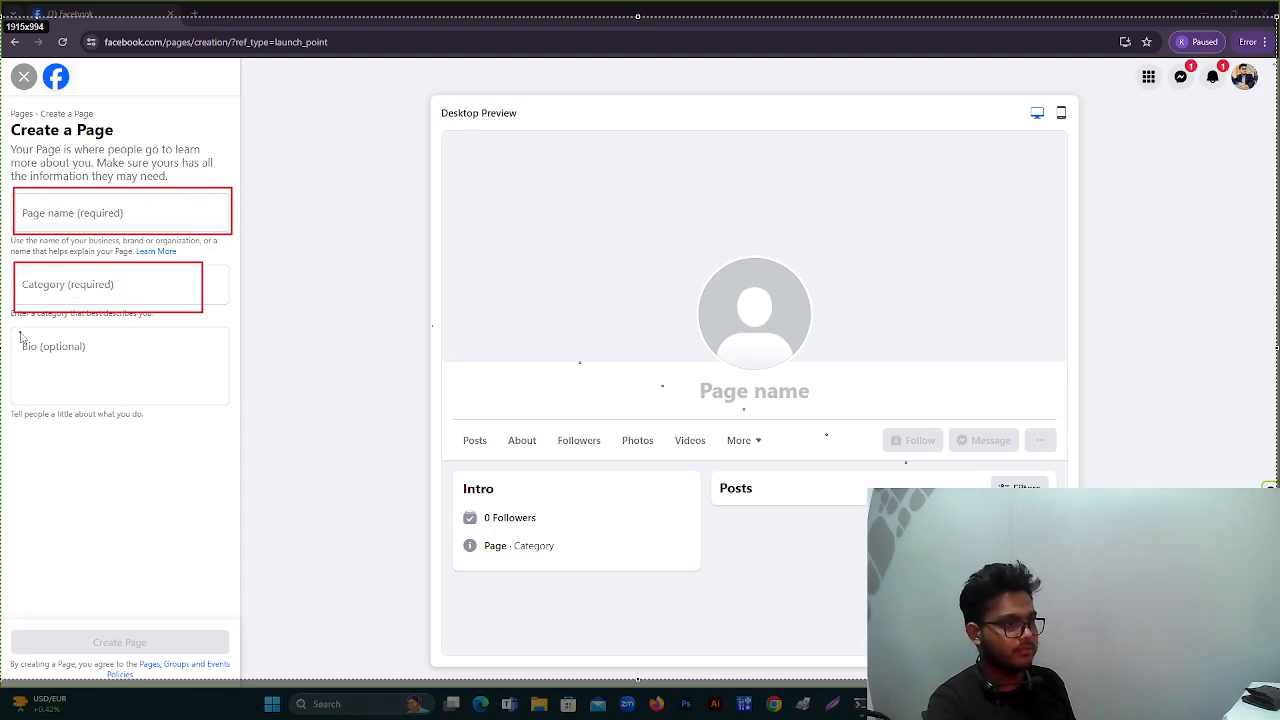
pyautogui.moveTo(19, 336); pyautogui.dragTo(172, 403)
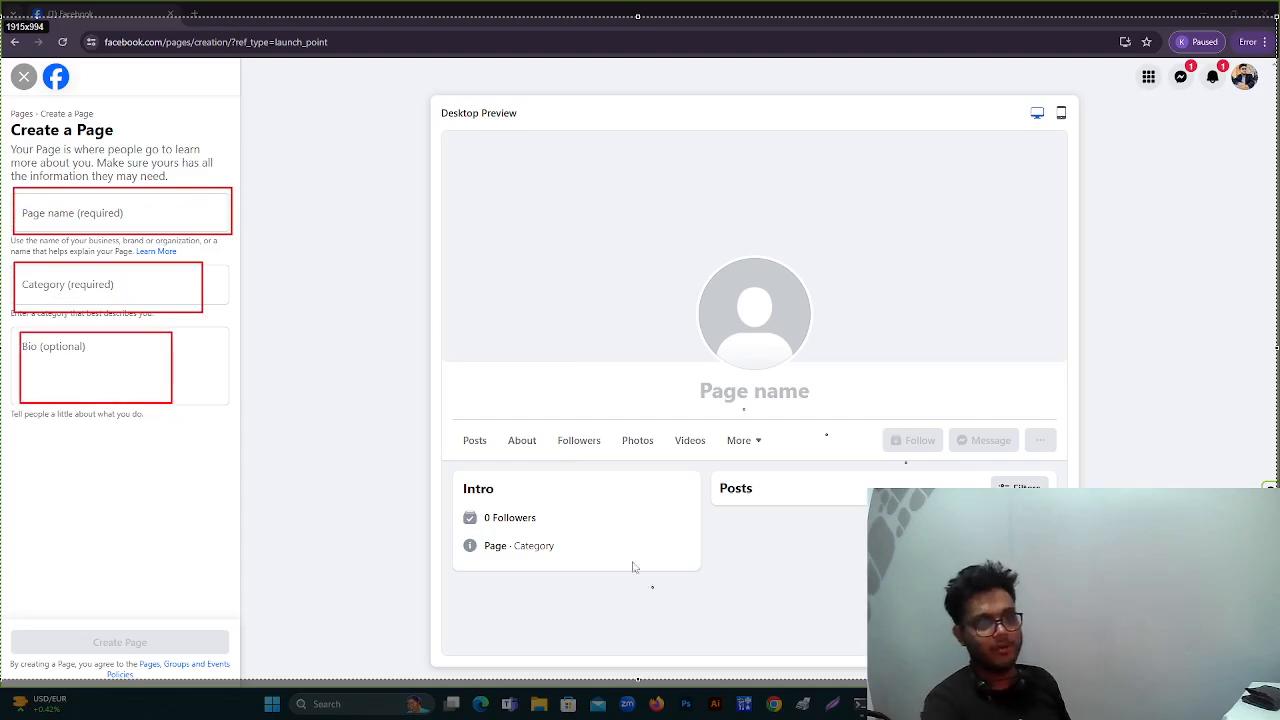
pyautogui.moveTo(467, 150)
pyautogui.mouseDown()
pyautogui.moveTo(800, 478)
pyautogui.moveTo(1111, 603)
pyautogui.moveTo(1006, 572)
pyautogui.mouseUp()
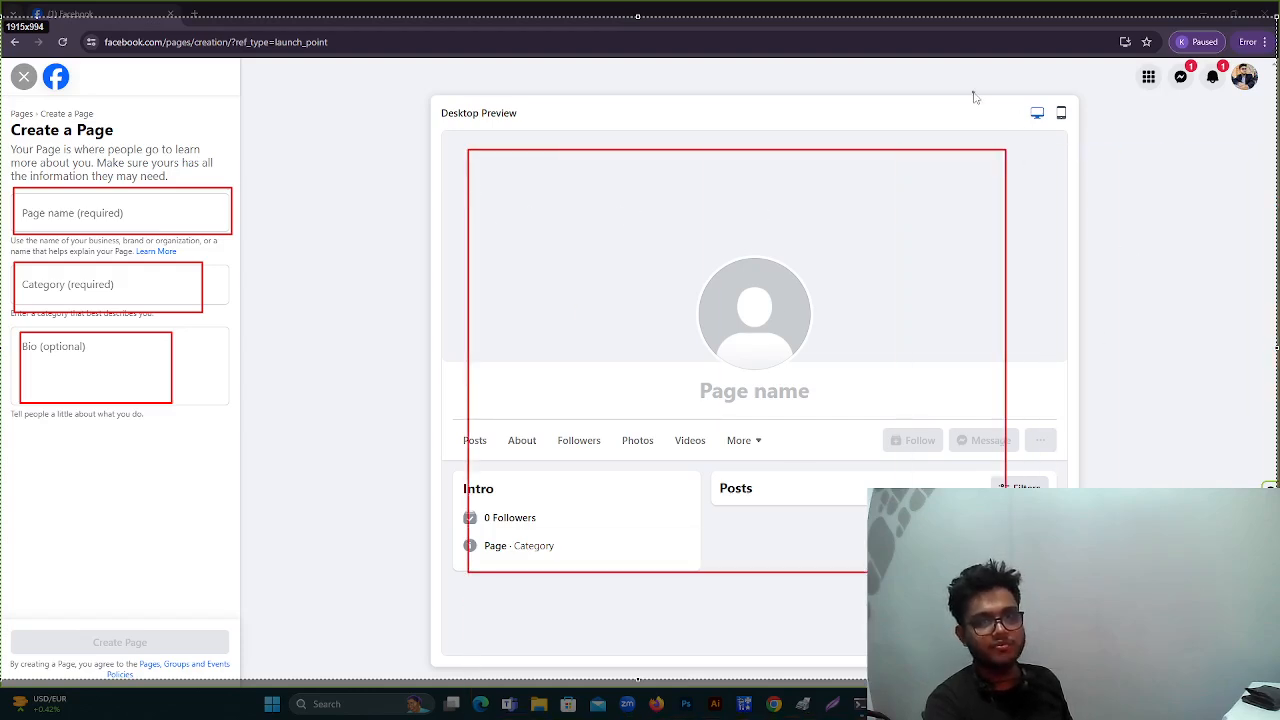
pyautogui.moveTo(973, 92); pyautogui.dragTo(1093, 146)
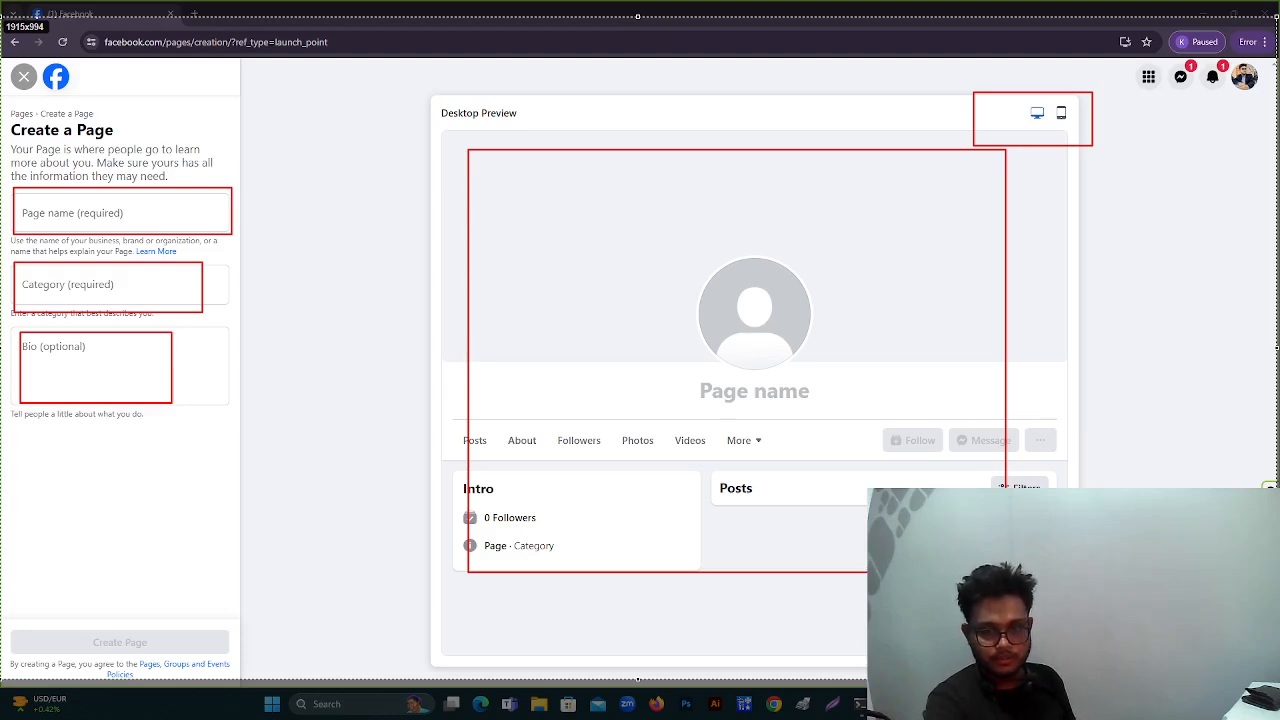
pyautogui.click(80, 217)
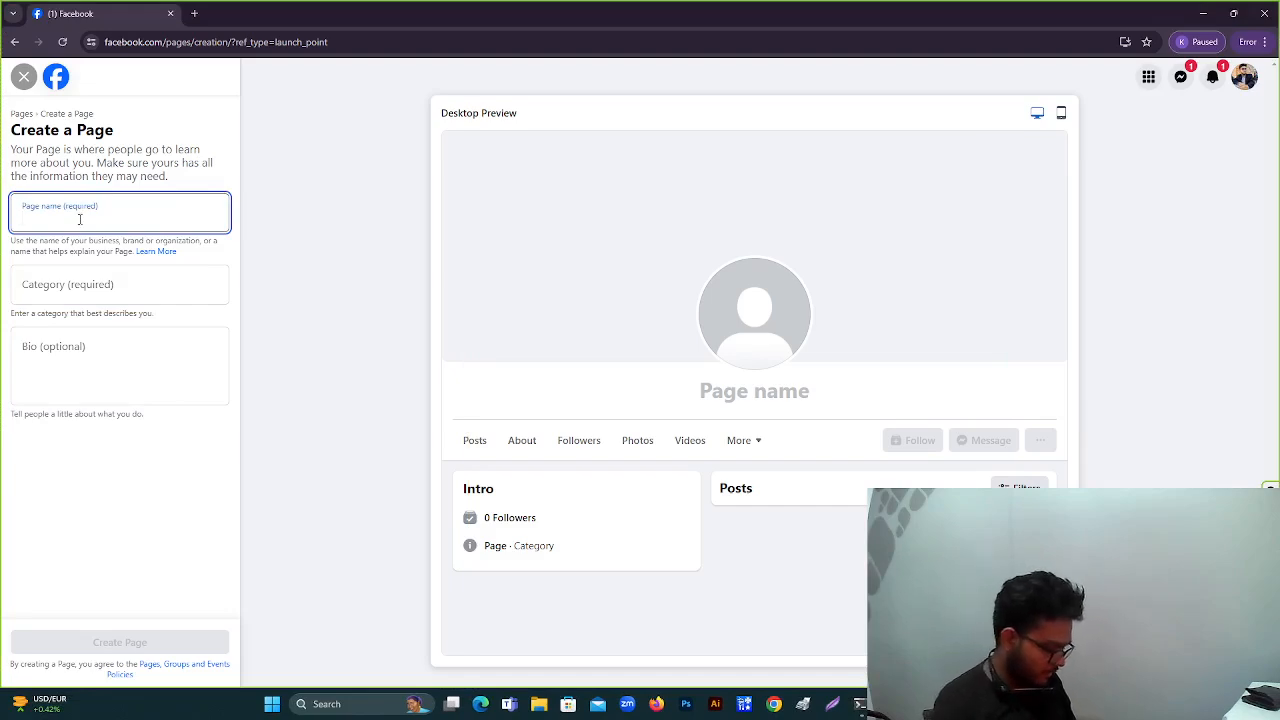
pyautogui.write('m')
pyautogui.press('BackSpace')
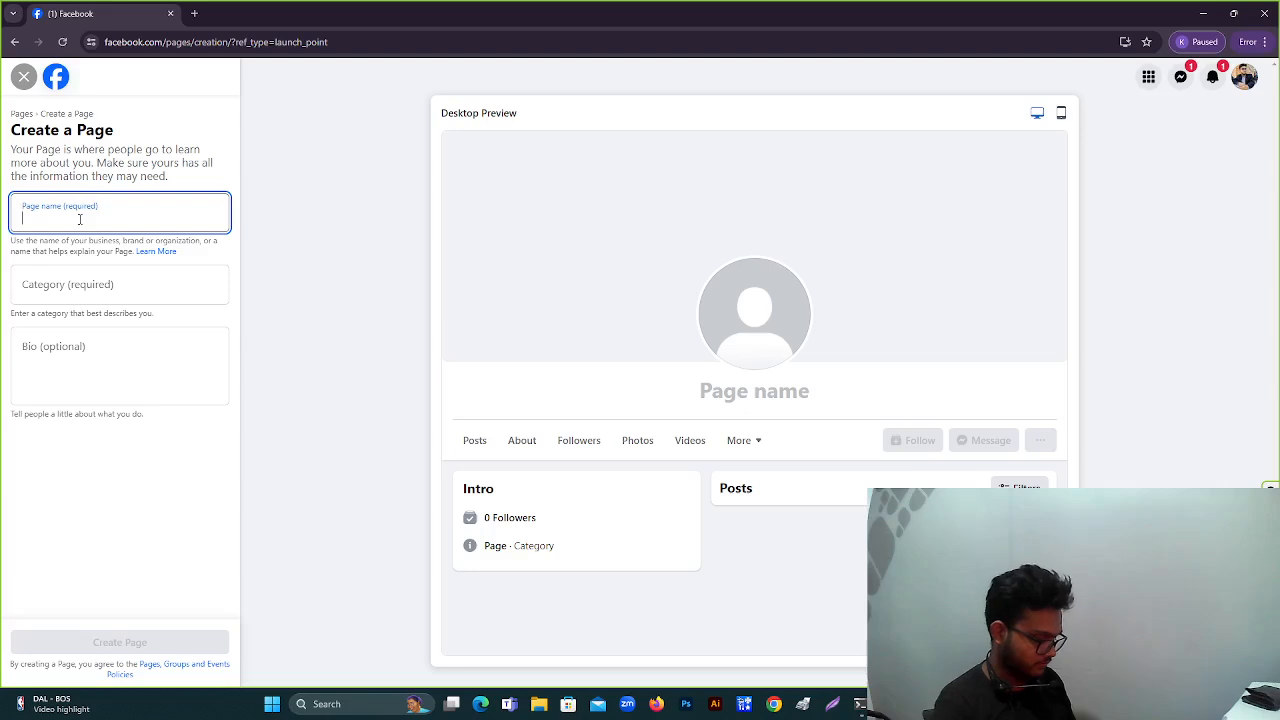
pyautogui.write('md')
pyautogui.press('BackSpace')
pyautogui.press('BackSpace')
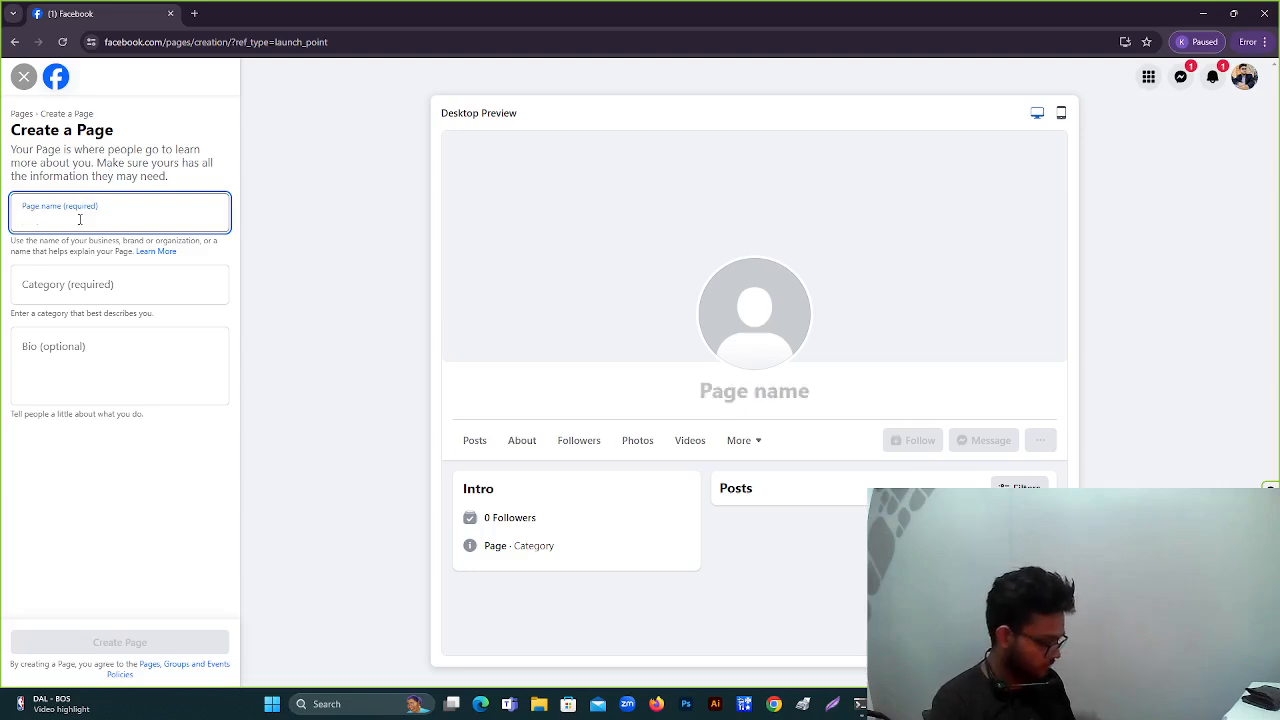
pyautogui.write('Md')
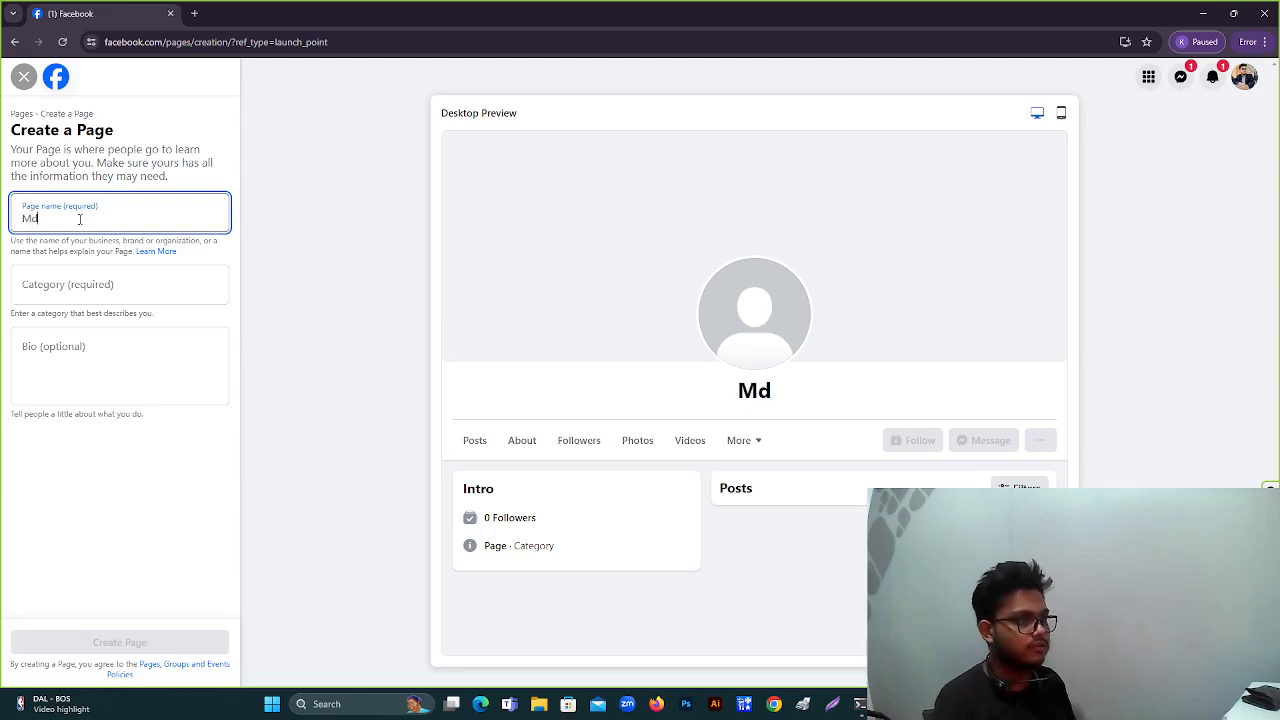
pyautogui.press('BackSpace')
pyautogui.press('BackSpace')
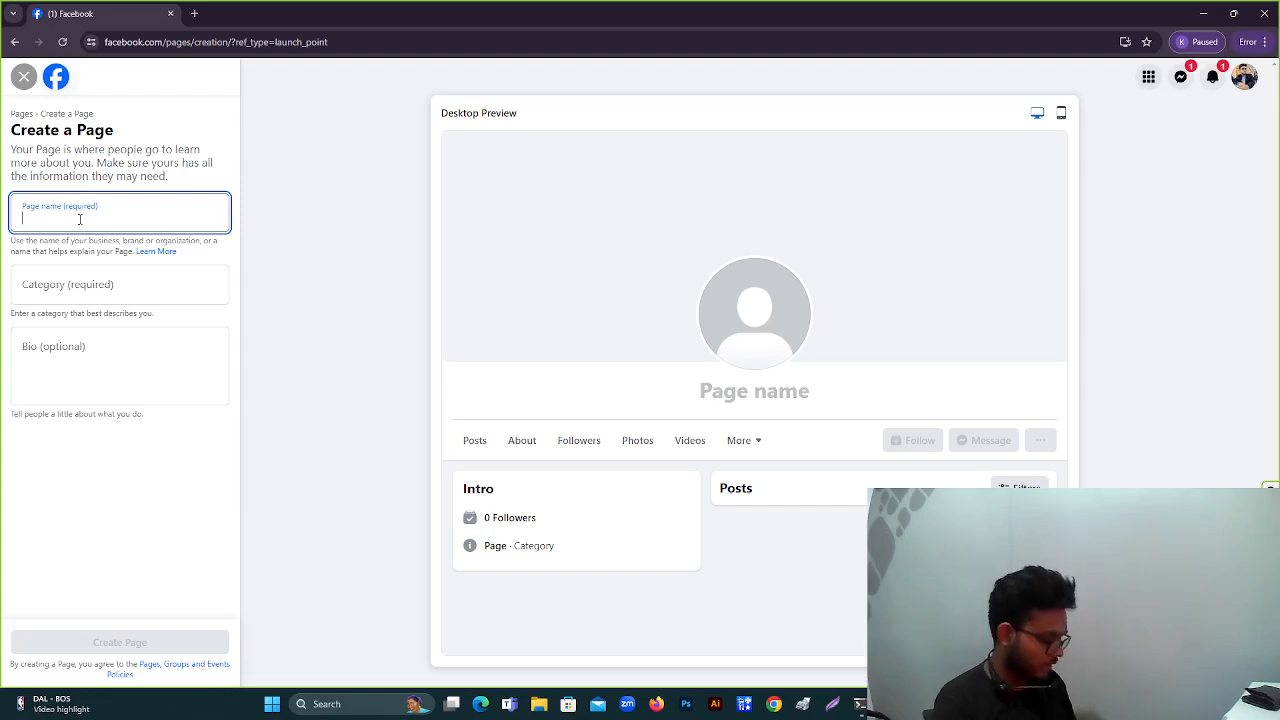
# Enter the new Page's name as "freelancer" followed by the personal name
pyautogui.write('fr')
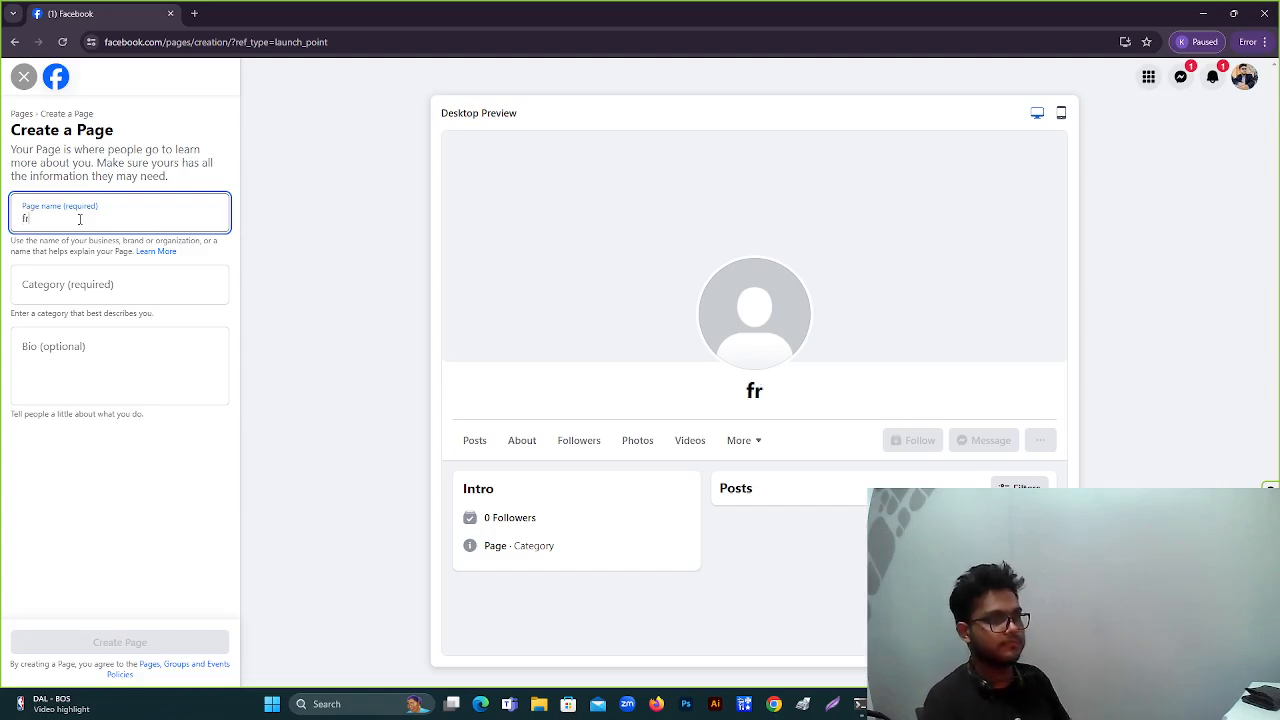
pyautogui.write('eela')
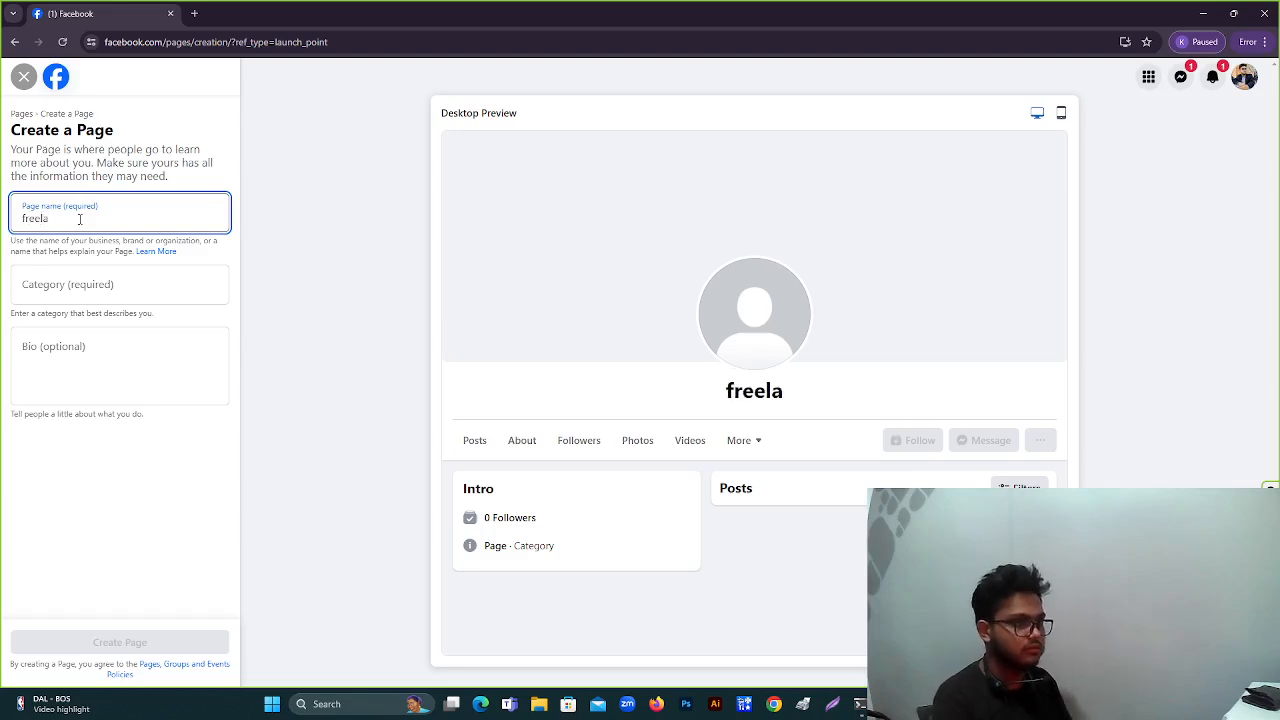
pyautogui.write('ncer sa')
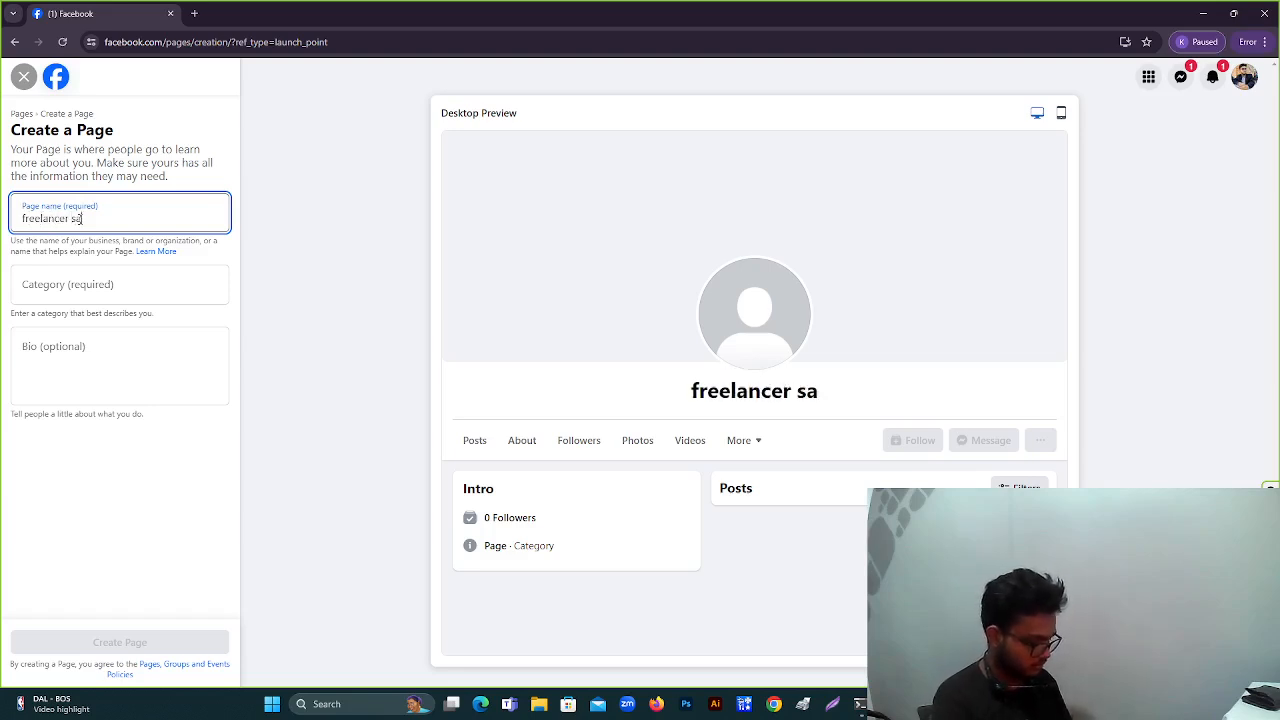
pyautogui.write('idyt')
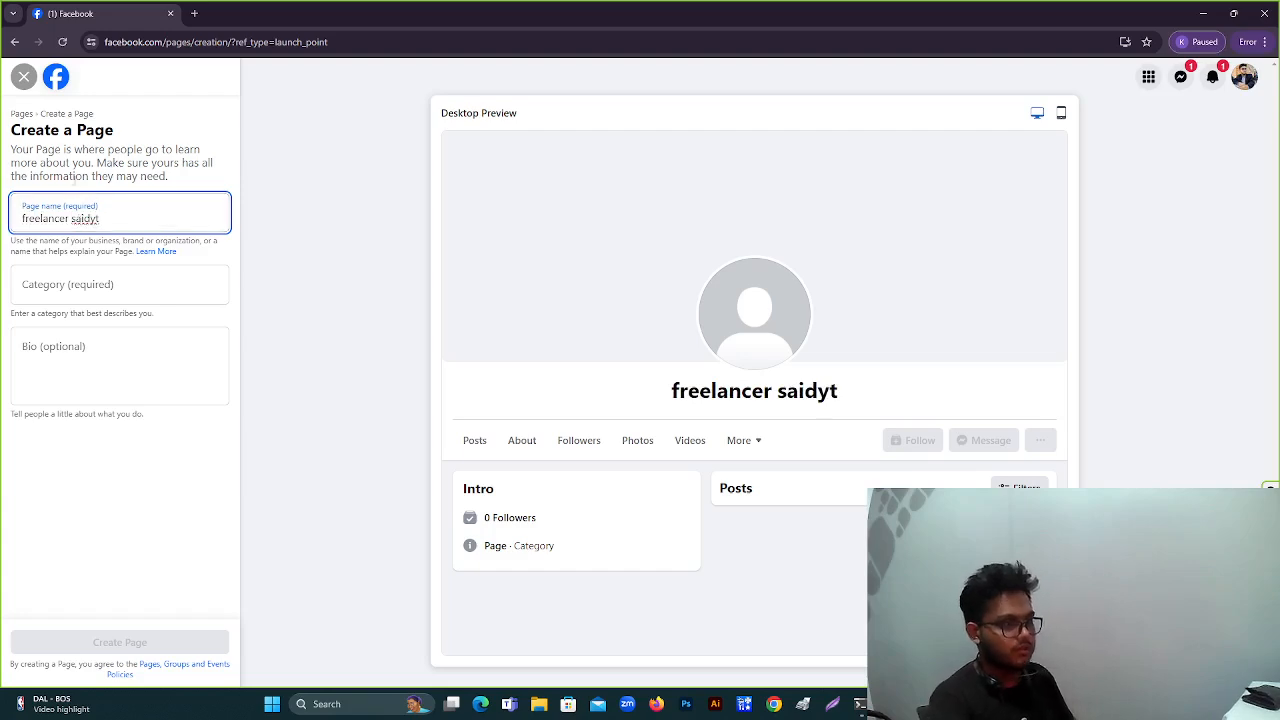
pyautogui.press('BackSpace')
# Set the new Page's category to Digital creator
pyautogui.click(125, 285)
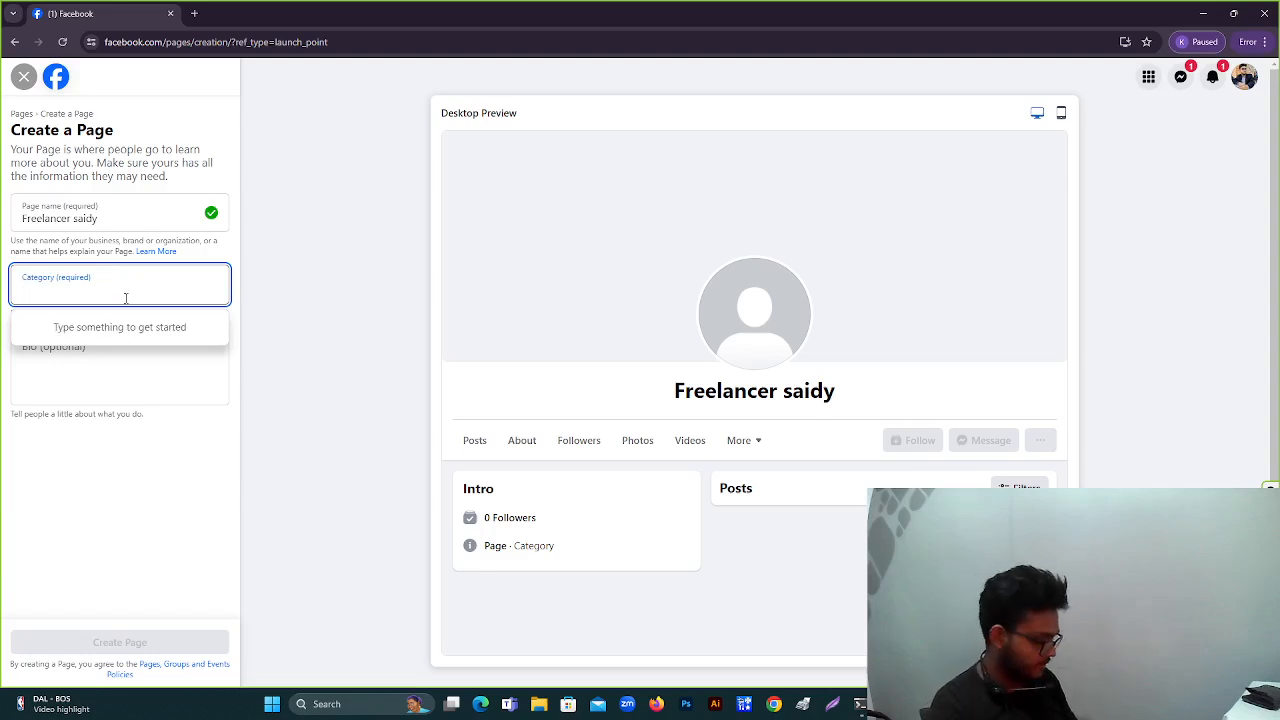
pyautogui.write('di')
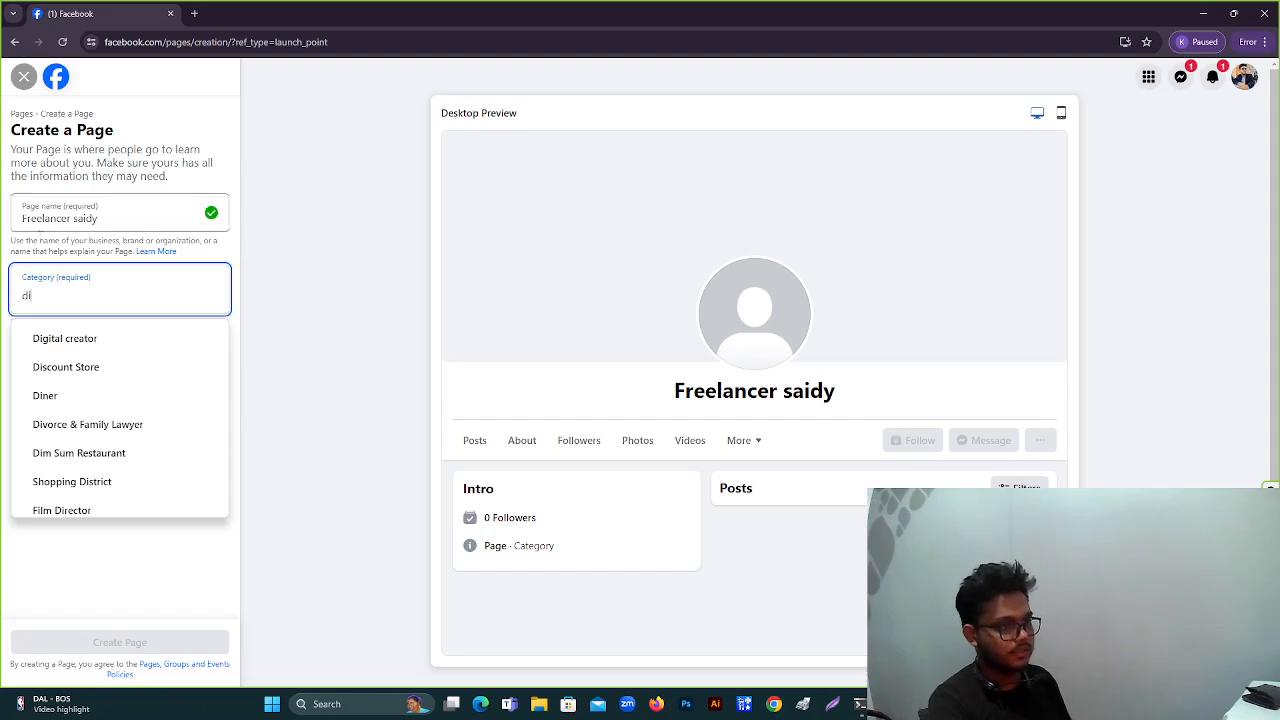
pyautogui.click(70, 339)
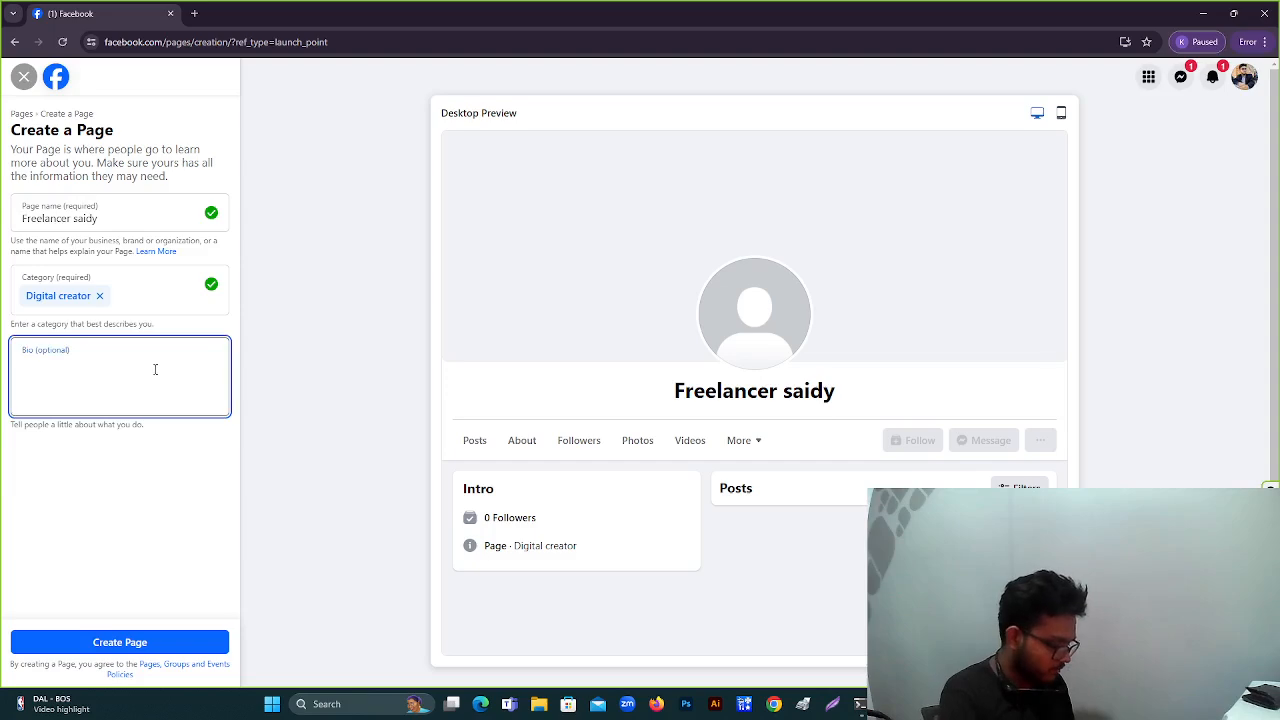
# Begin the new Page's bio with "I am"
pyautogui.write('I am')
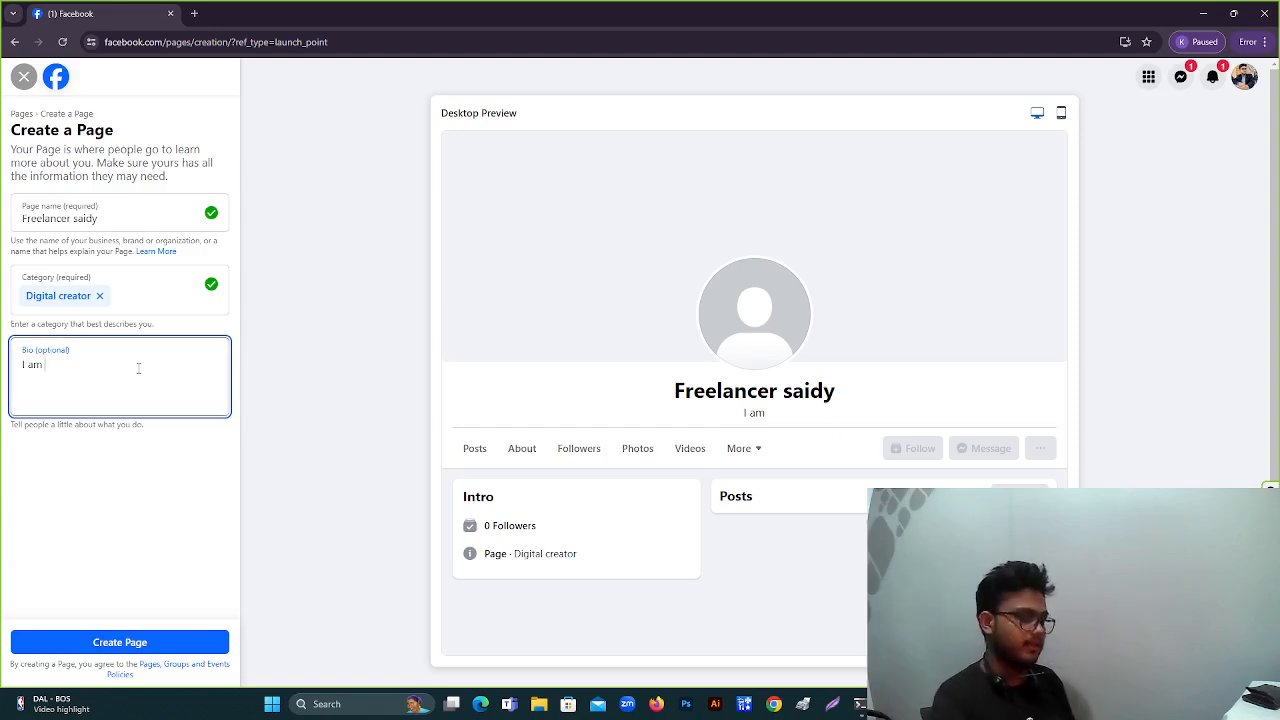
pyautogui.write(' prof')
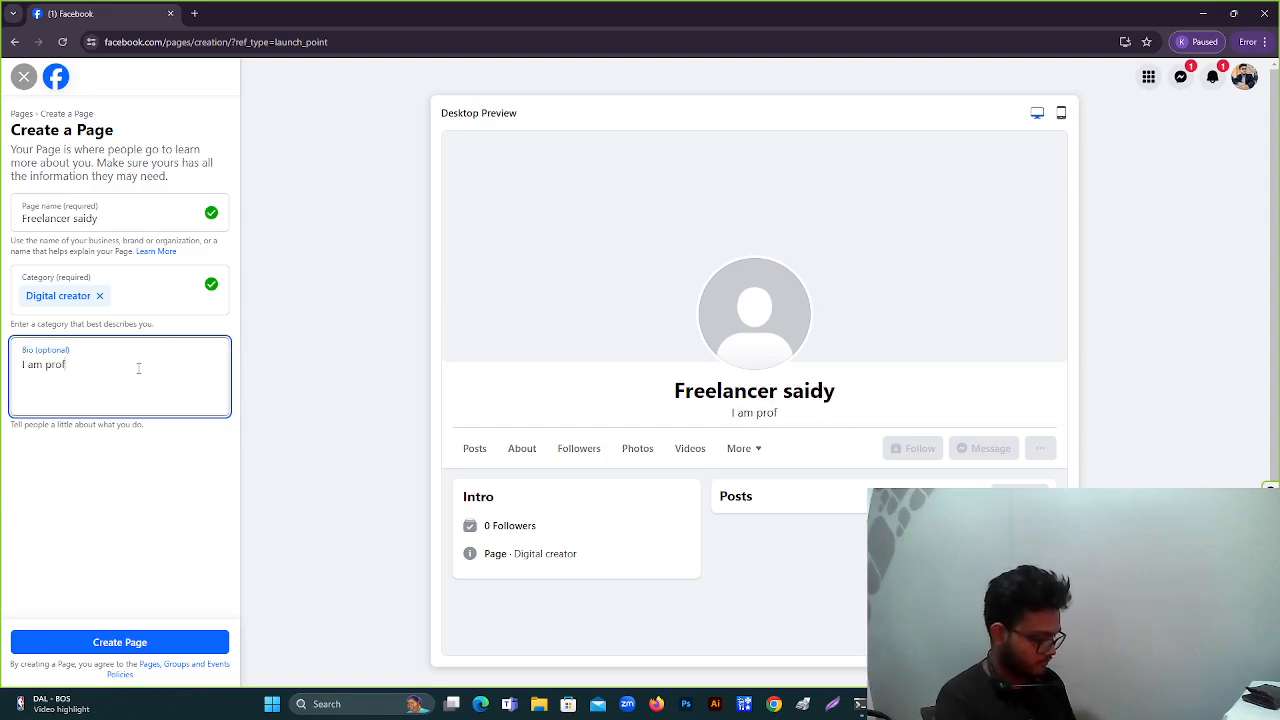
pyautogui.write('etiona.')
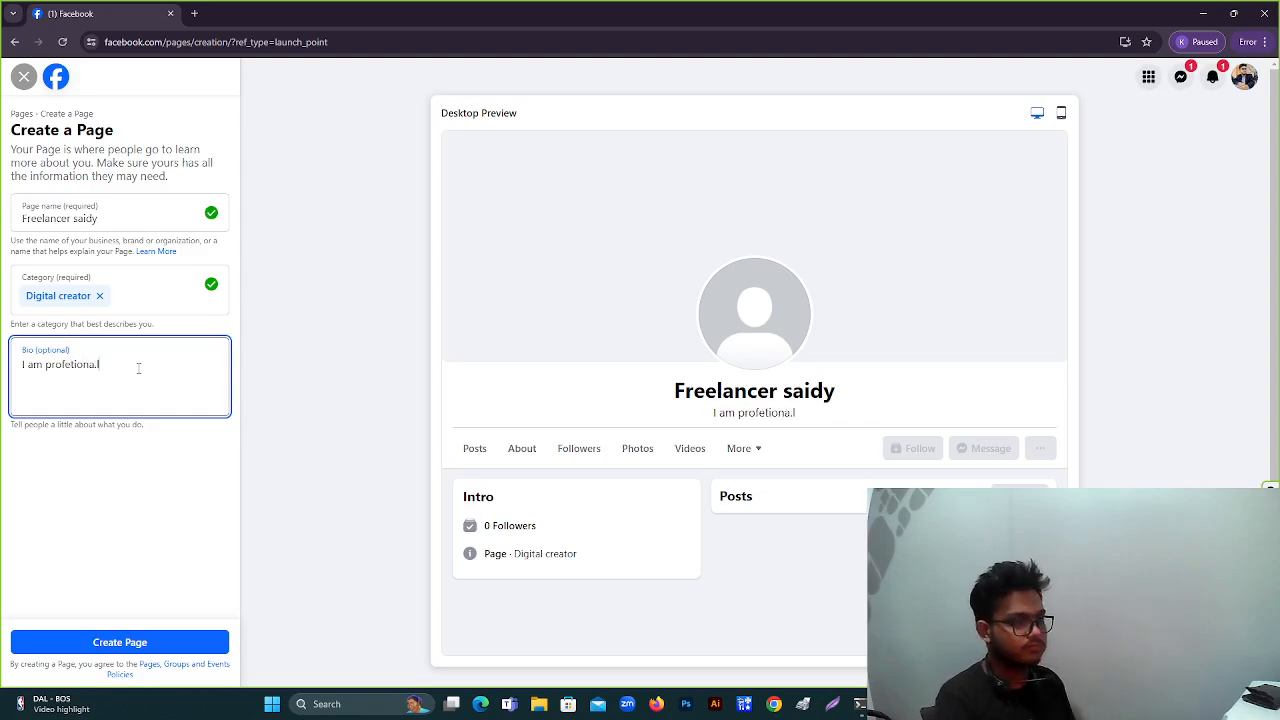
pyautogui.press('BackSpace')
pyautogui.write('l')
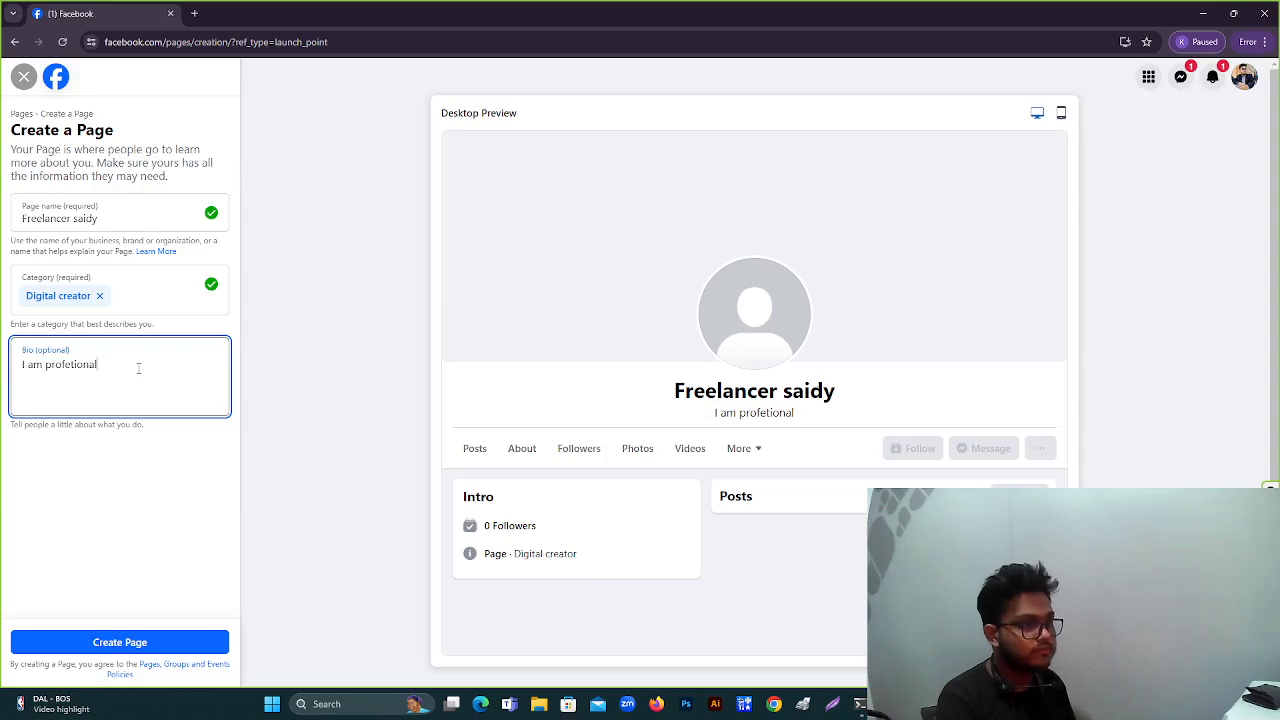
pyautogui.press('BackSpace')
pyautogui.press('BackSpace')
pyautogui.press('BackSpace')
pyautogui.press('BackSpace')
pyautogui.press('BackSpace')
pyautogui.press('BackSpace')
pyautogui.press('BackSpace')
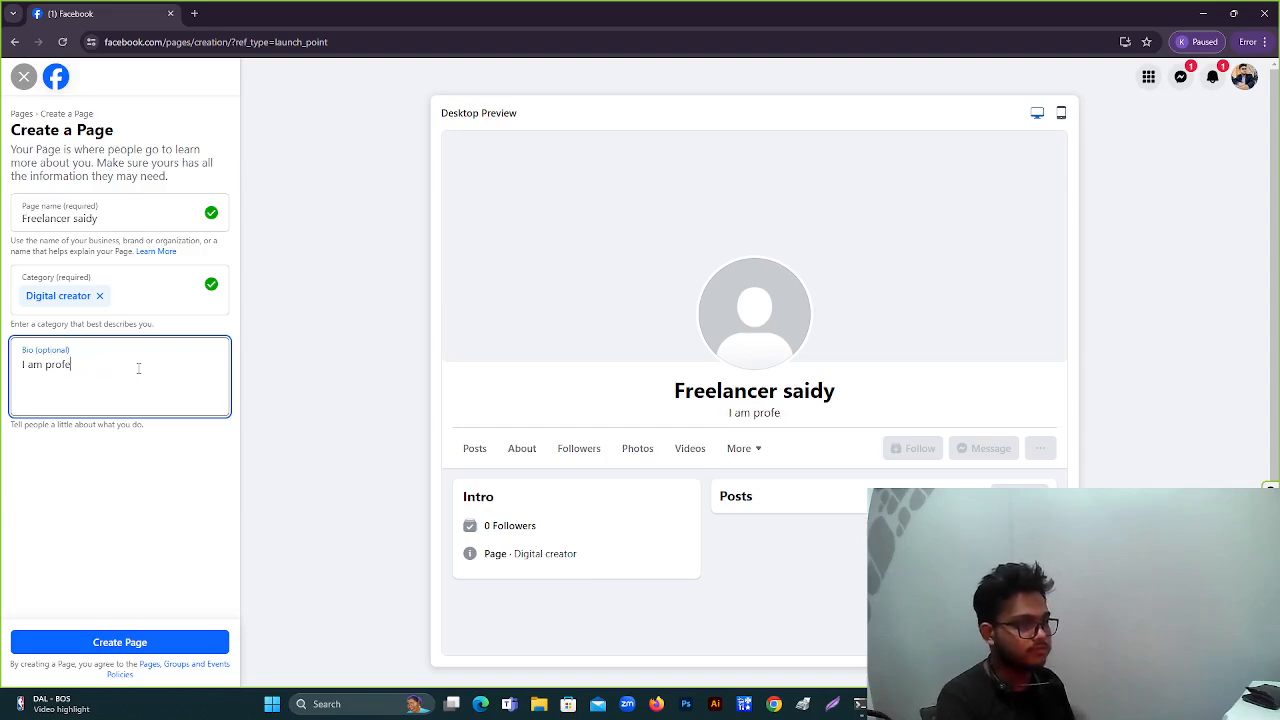
pyautogui.write('esso')
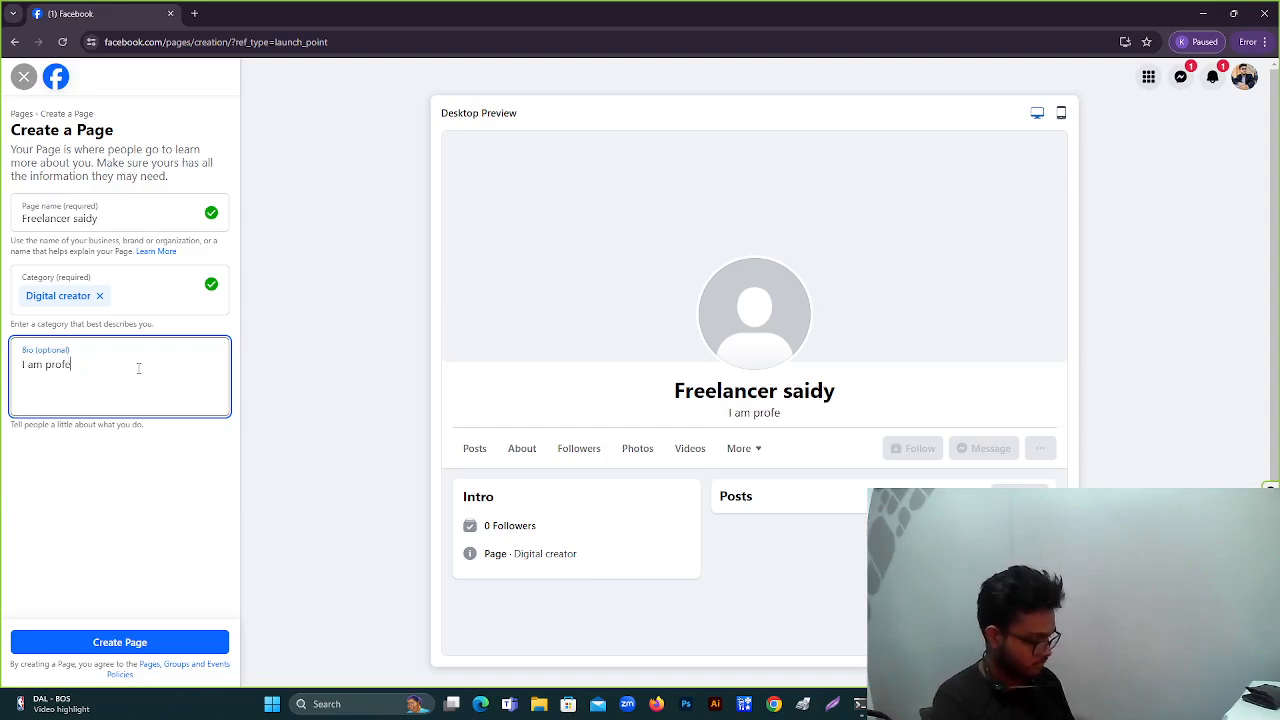
pyautogui.press('BackSpace')
pyautogui.press('BackSpace')
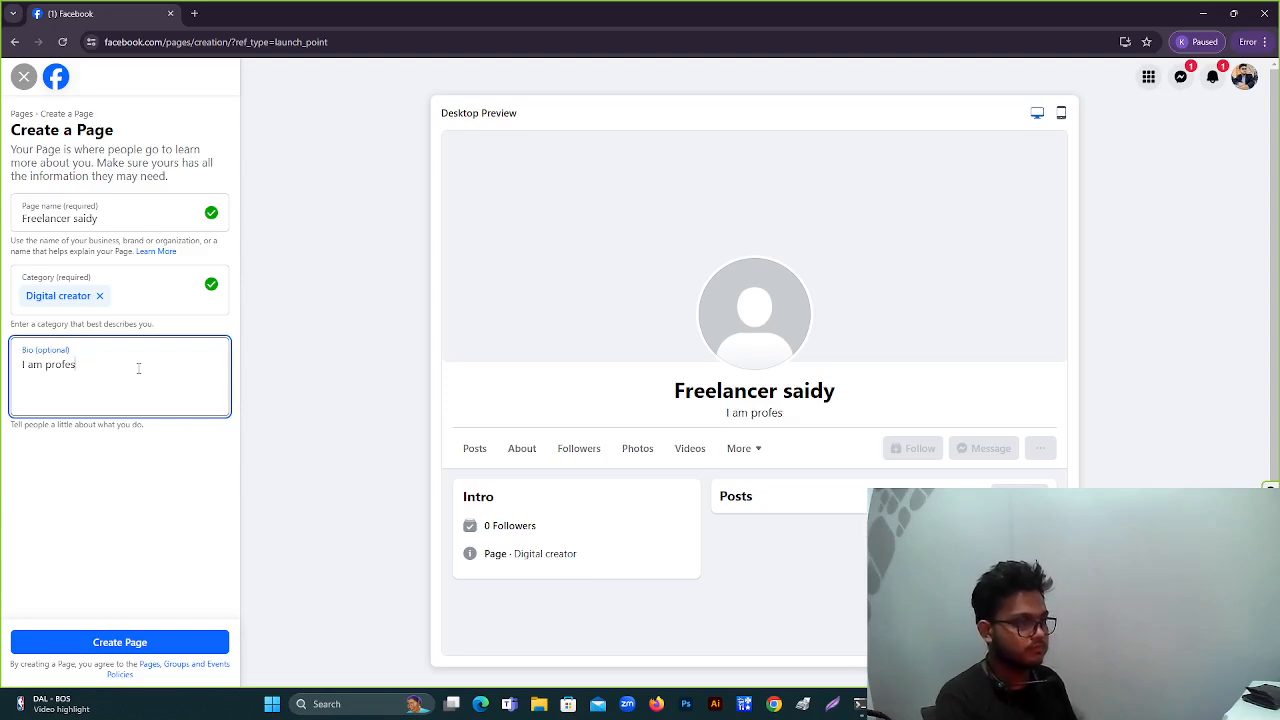
pyautogui.press('BackSpace')
pyautogui.press('BackSpace')
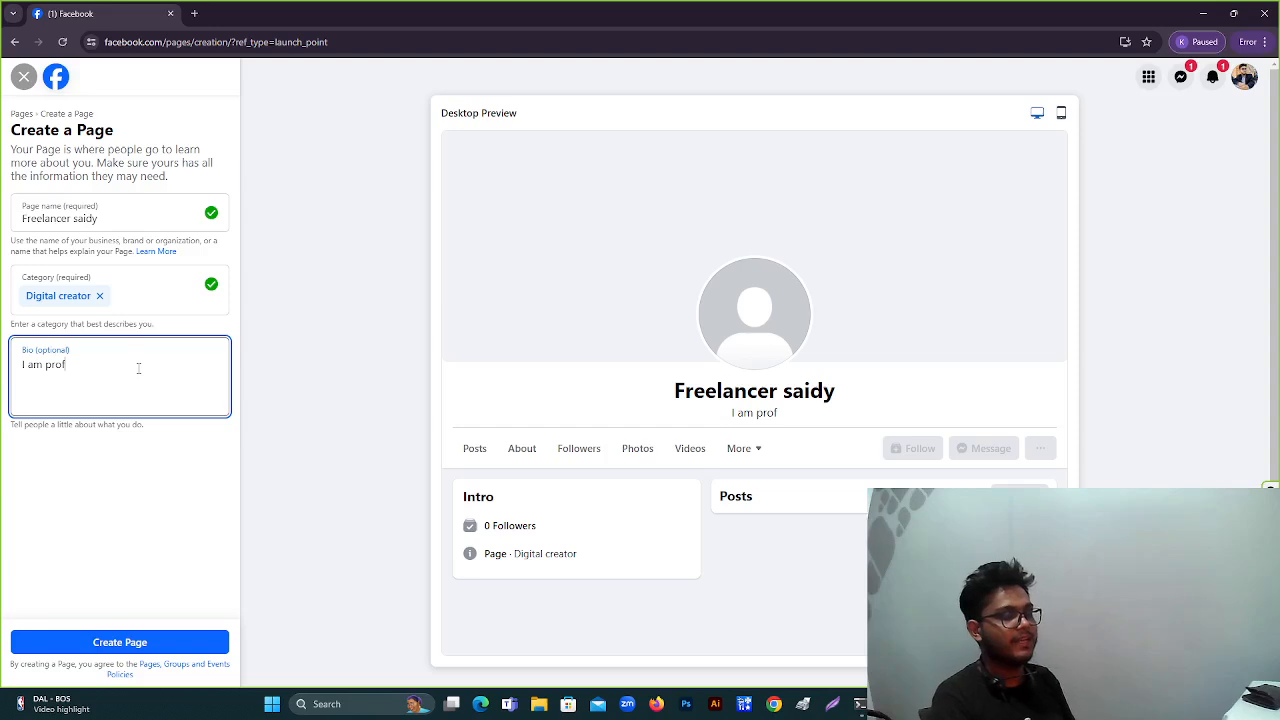
pyautogui.press('BackSpace')
pyautogui.press('BackSpace')
pyautogui.press('BackSpace')
pyautogui.press('BackSpace')
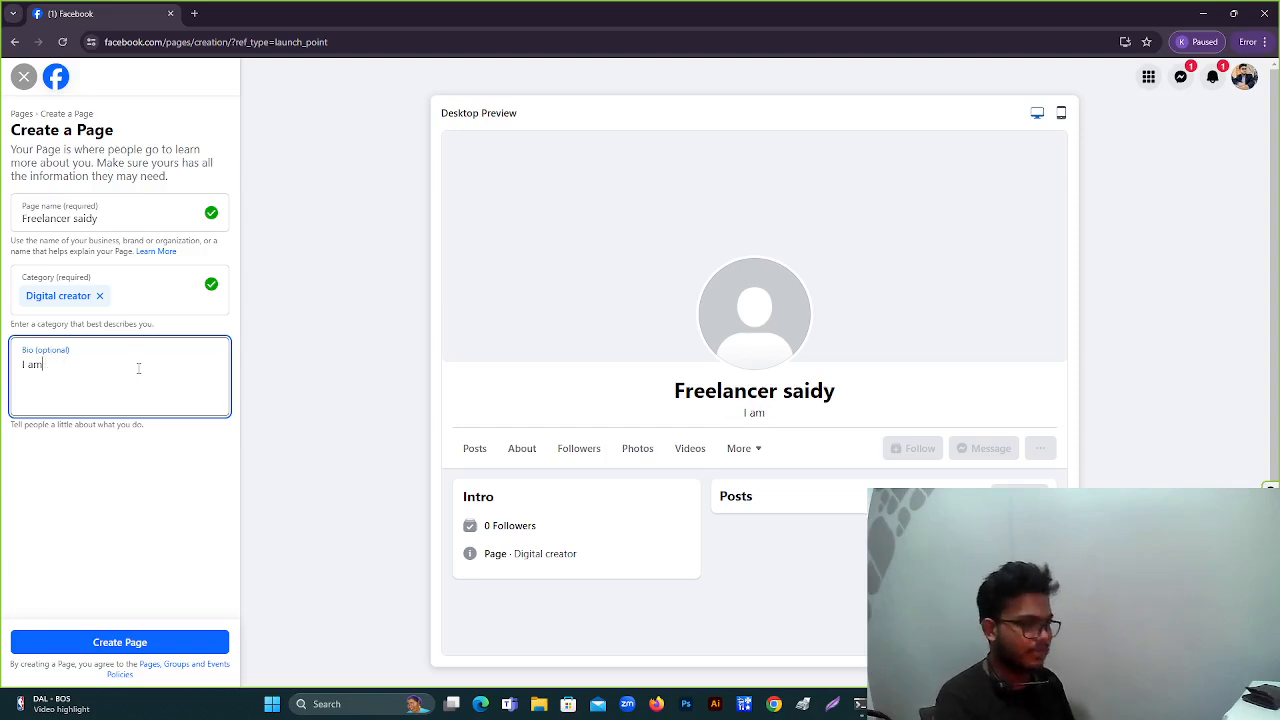
# Complete the bio as "I am digital marketer", correcting the misspelled last word with the spelling suggestion
pyautogui.write('di')
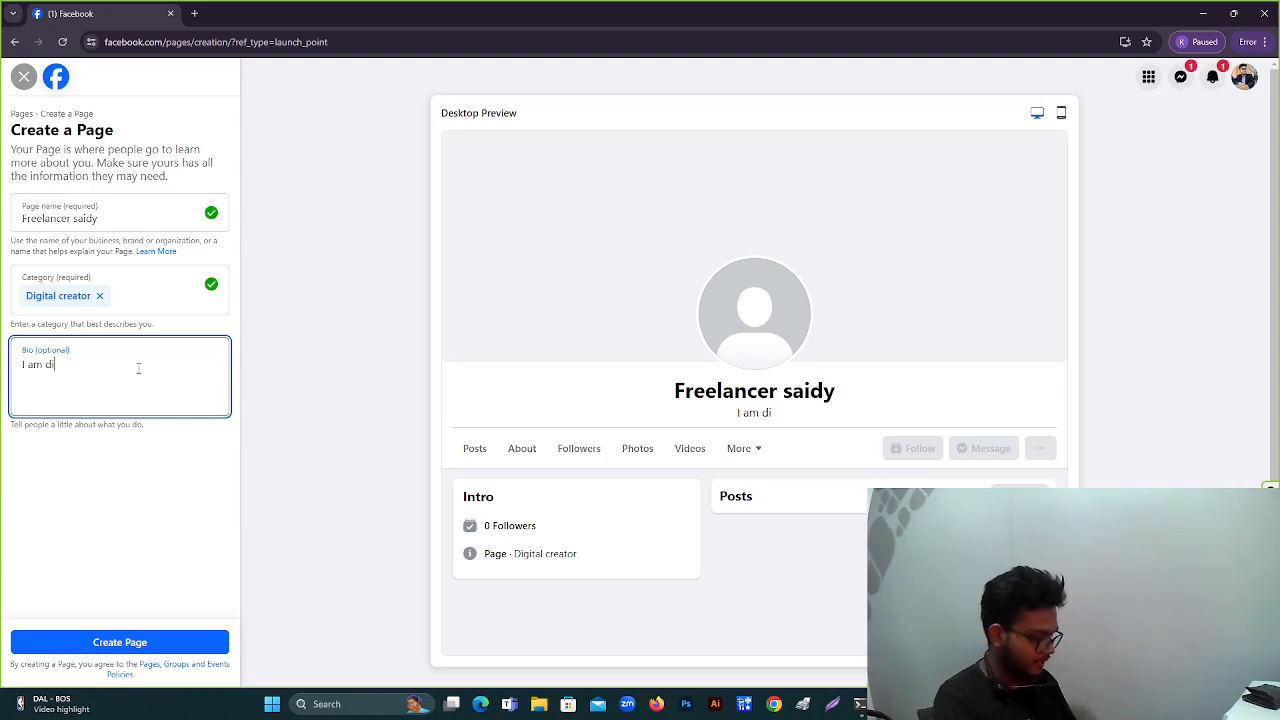
pyautogui.write('got')
pyautogui.press('BackSpace')
pyautogui.press('BackSpace')
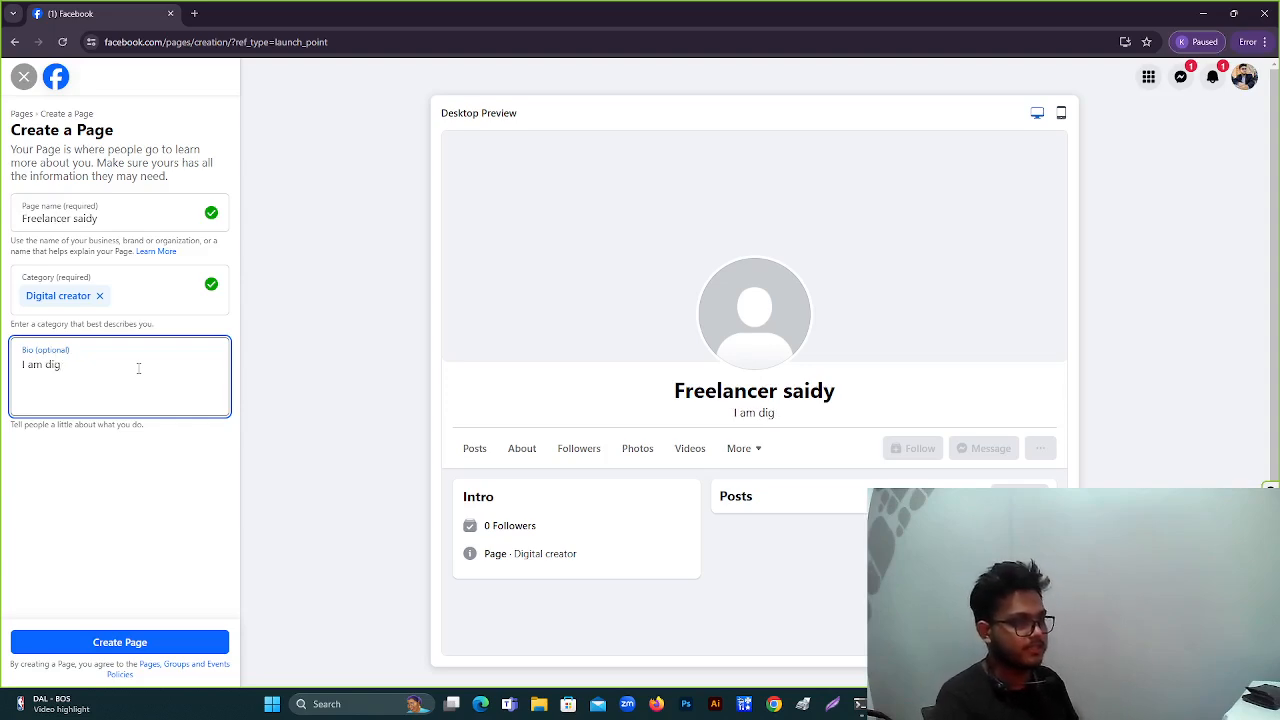
pyautogui.write('ital')
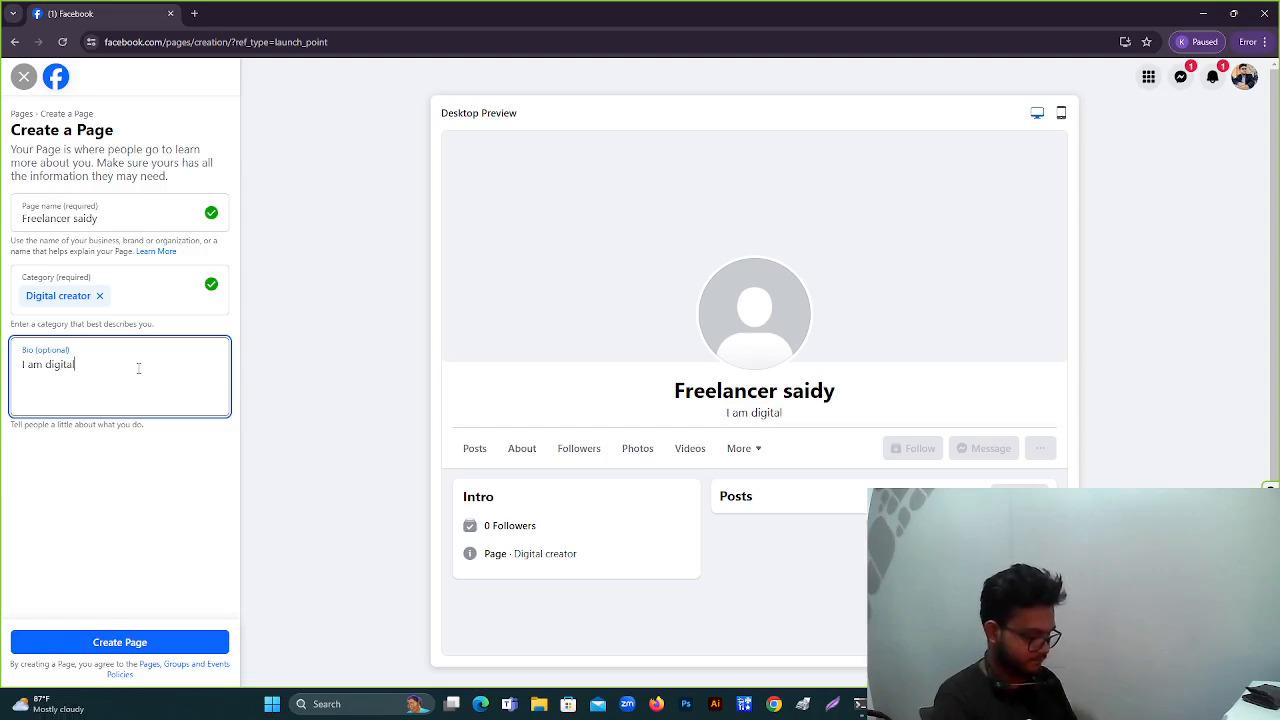
pyautogui.write(' marketar')
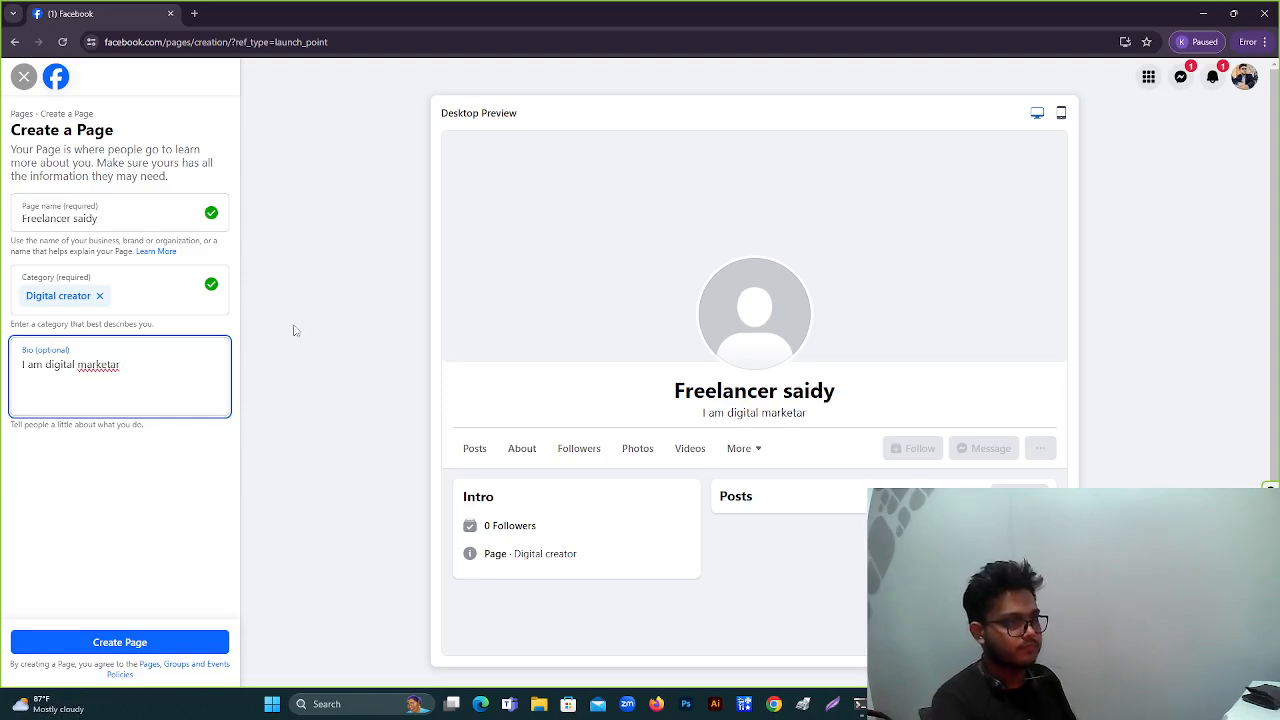
pyautogui.rightClick(108, 364)
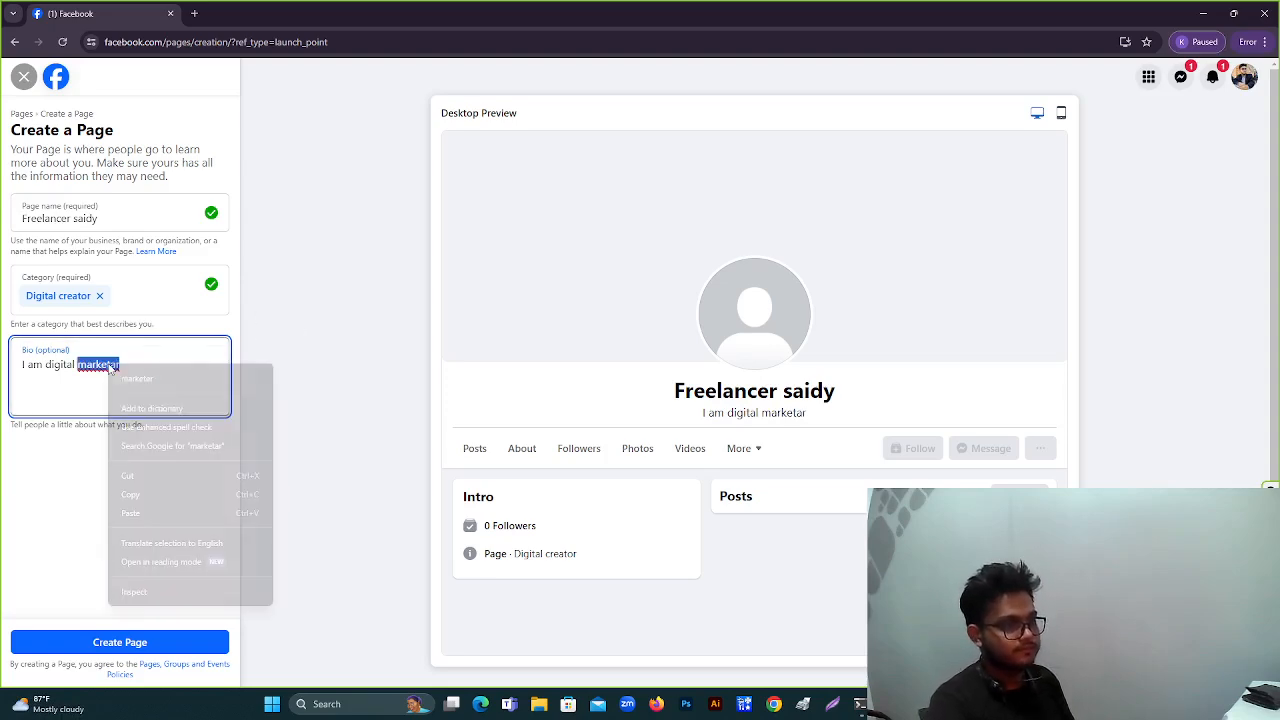
pyautogui.click(134, 374)
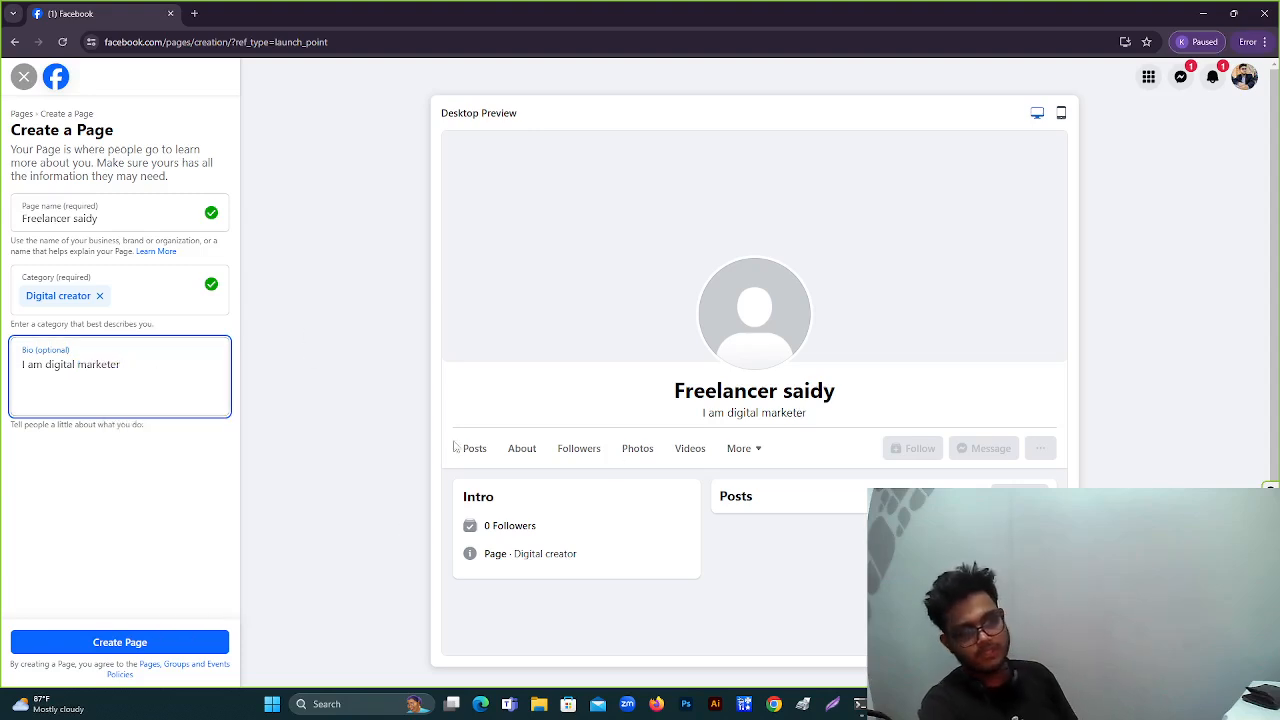
# Frame the Page name and bio in the desktop preview with a screen capture selection and discard it
pyautogui.click(676, 421)
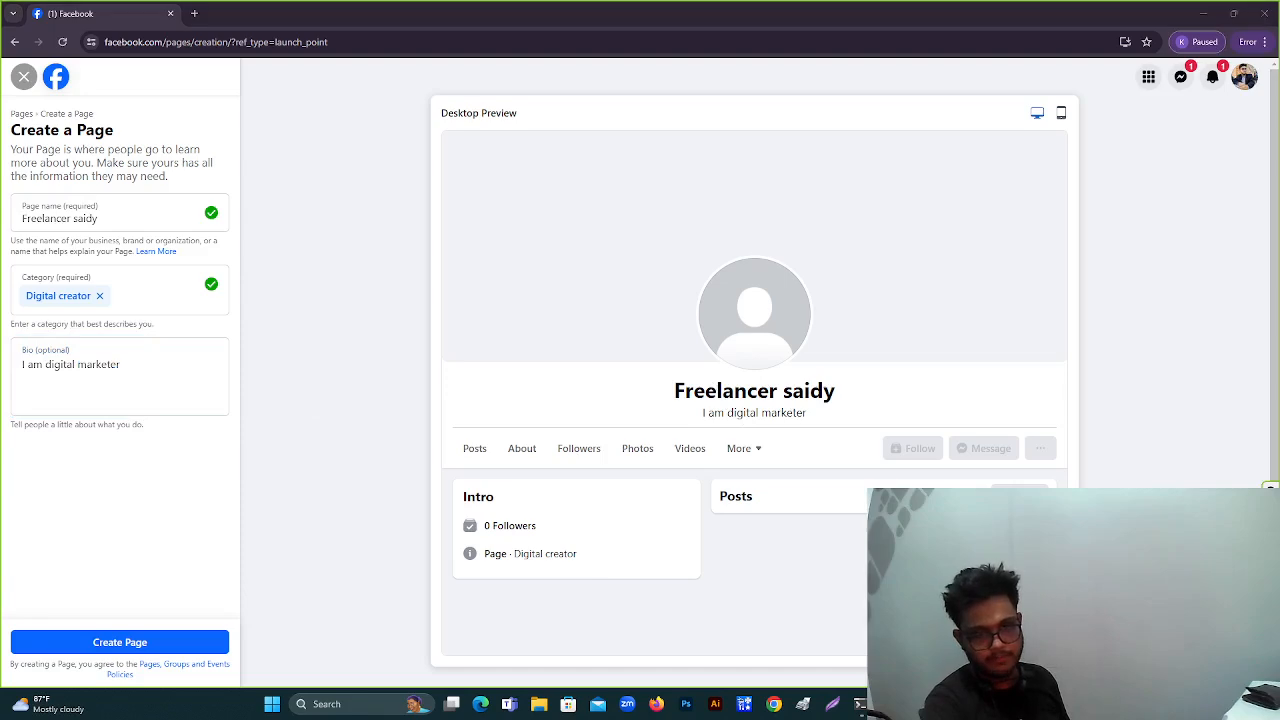
pyautogui.press('Print')
pyautogui.moveTo(600, 343); pyautogui.dragTo(859, 440)
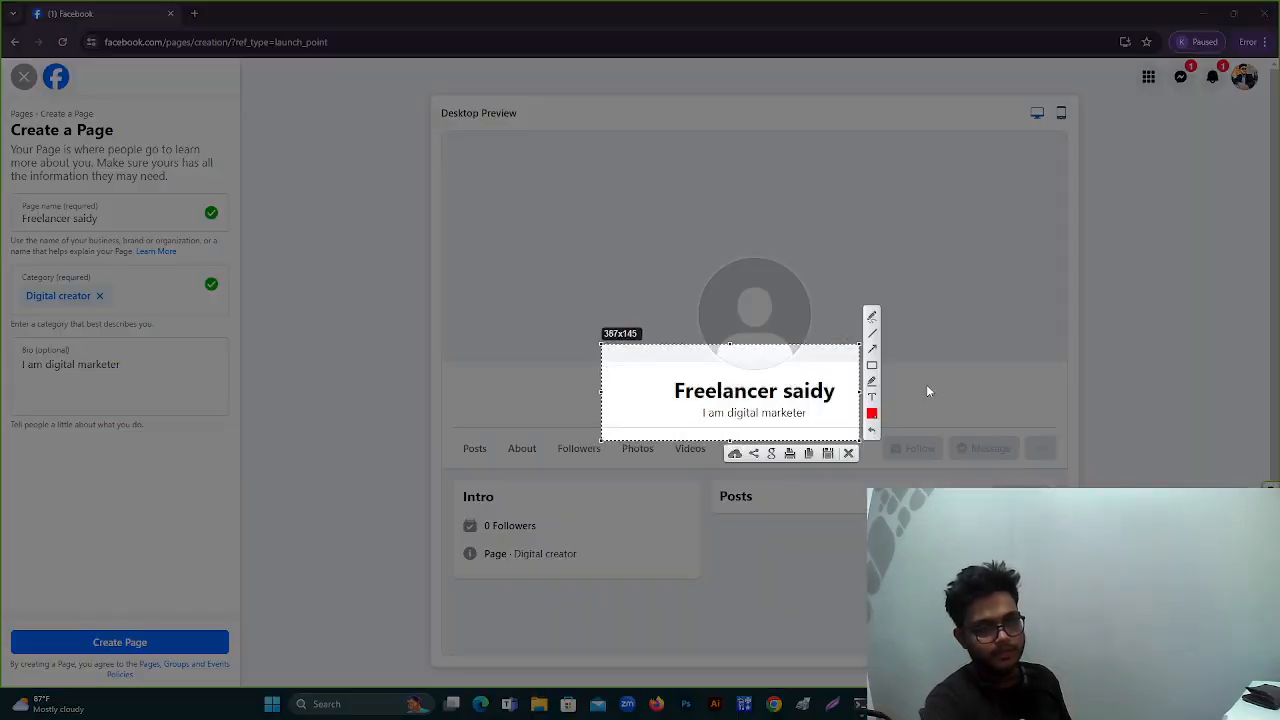
pyautogui.click(846, 454)
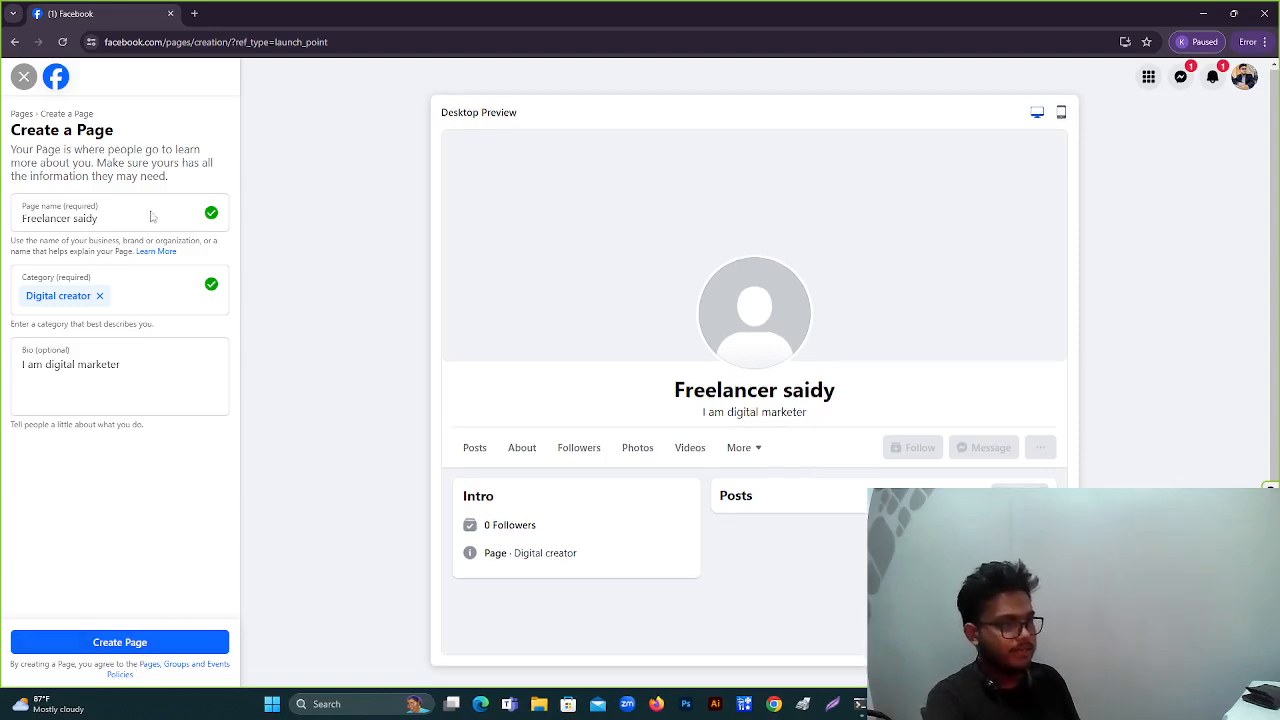
# Create the Page and look over the contact, location and hours fields of its setup form
pyautogui.click(139, 643)
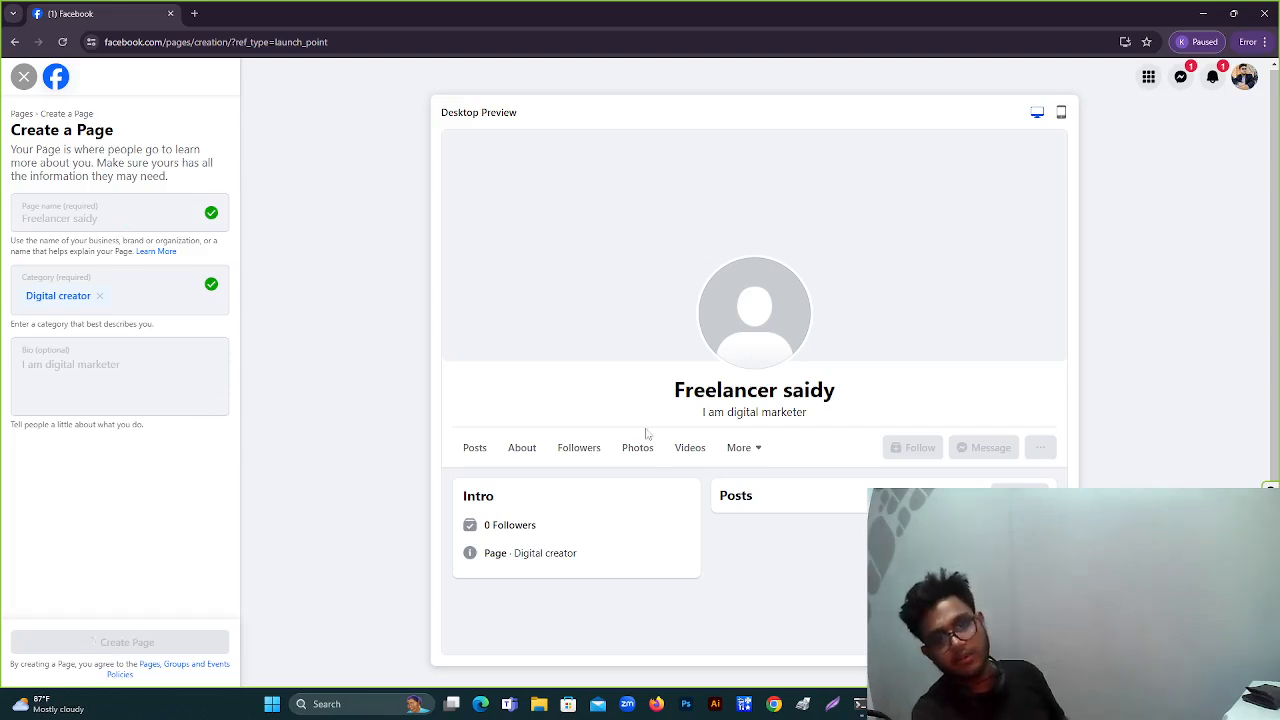
pyautogui.scroll(-2, 166, 277)
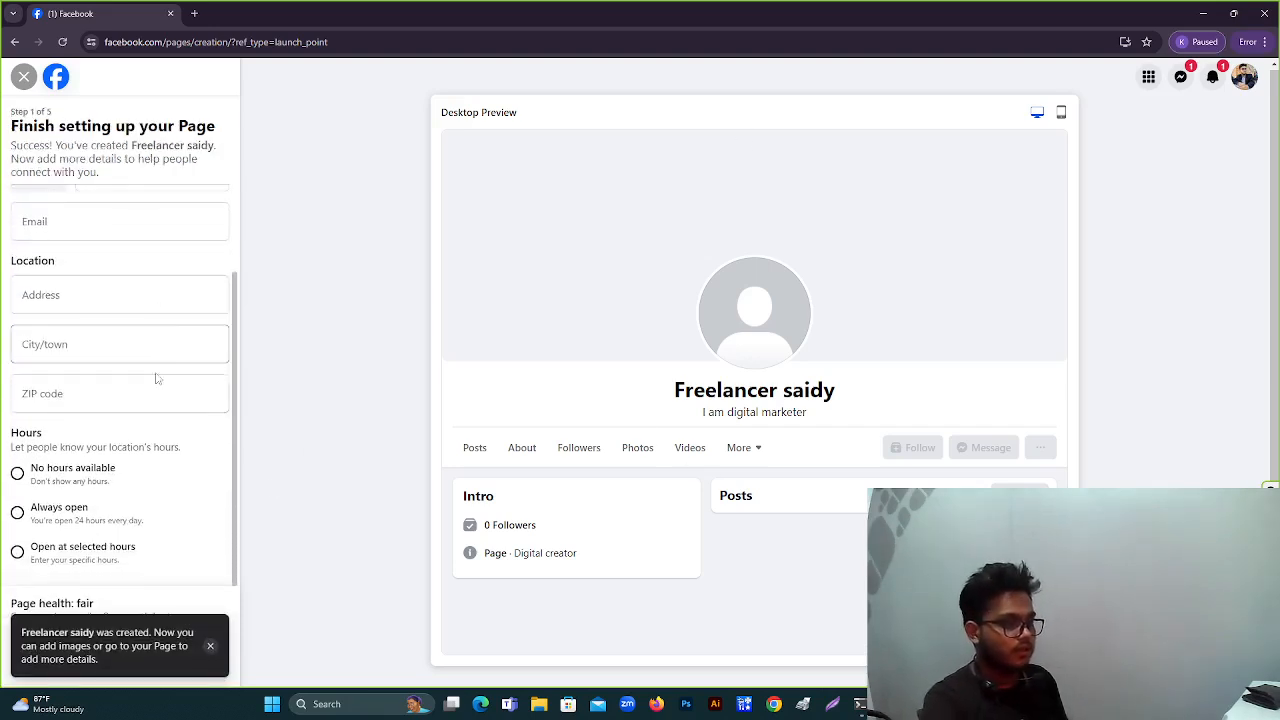
pyautogui.scroll(2, 140, 380)
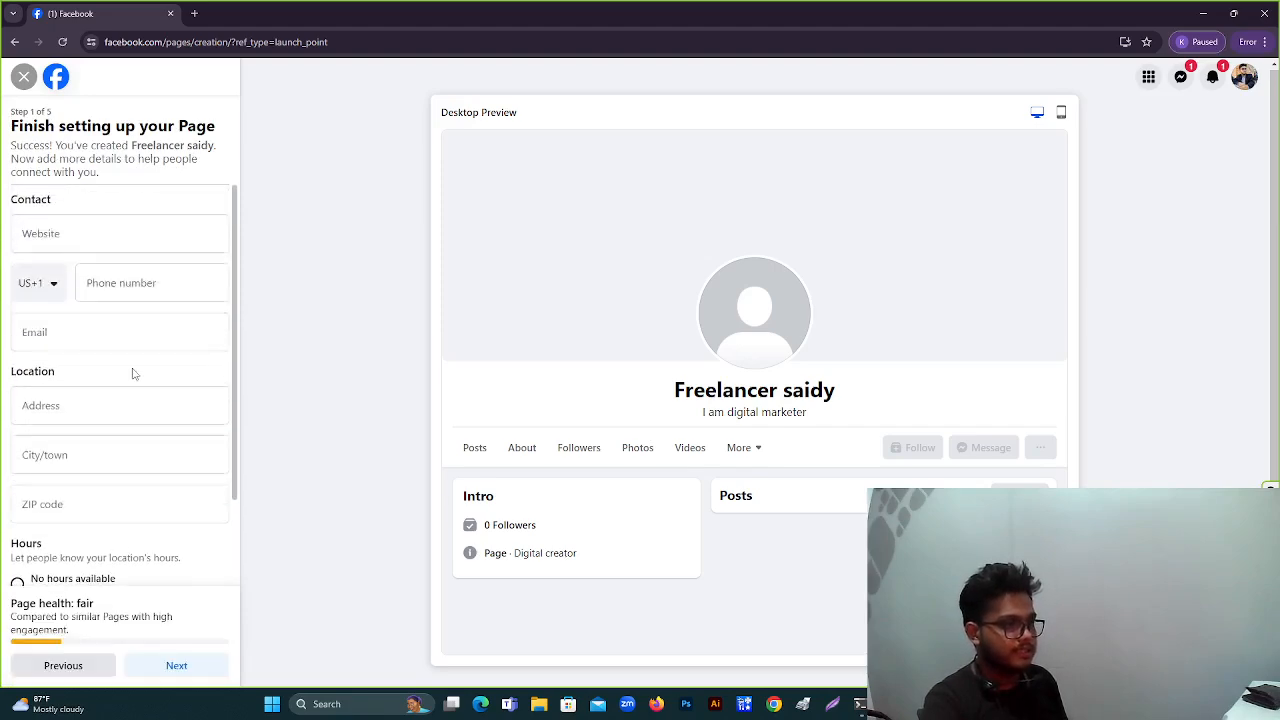
pyautogui.click(66, 232)
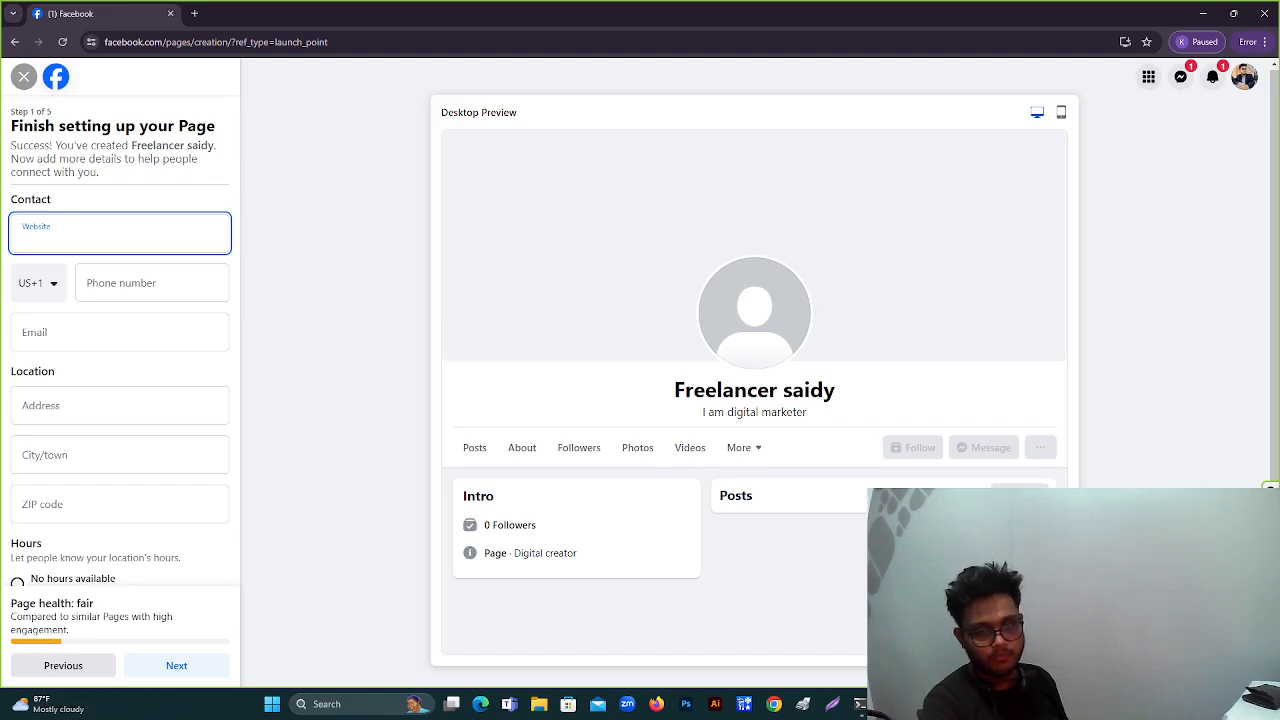
# Outline the website, phone number and email fields in red on a near full-screen capture
pyautogui.press('Print')
pyautogui.moveTo(8, 78); pyautogui.dragTo(1244, 683)
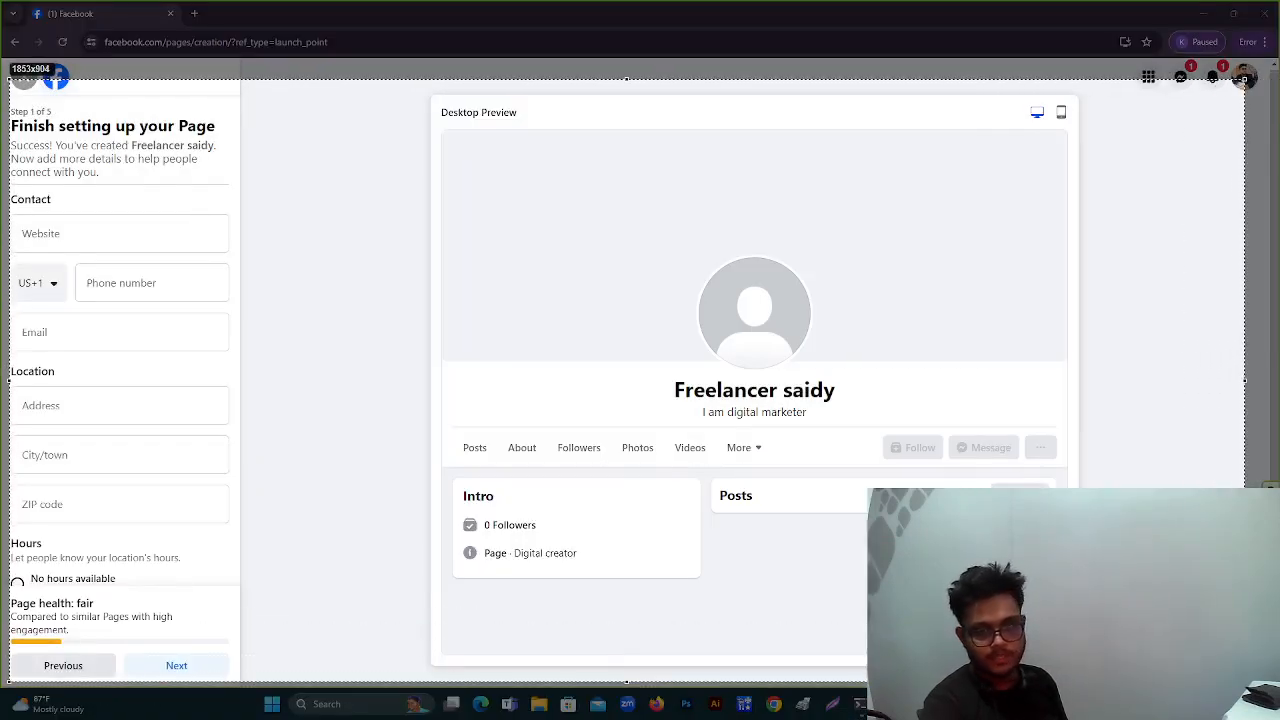
pyautogui.rightClick(2, 207)
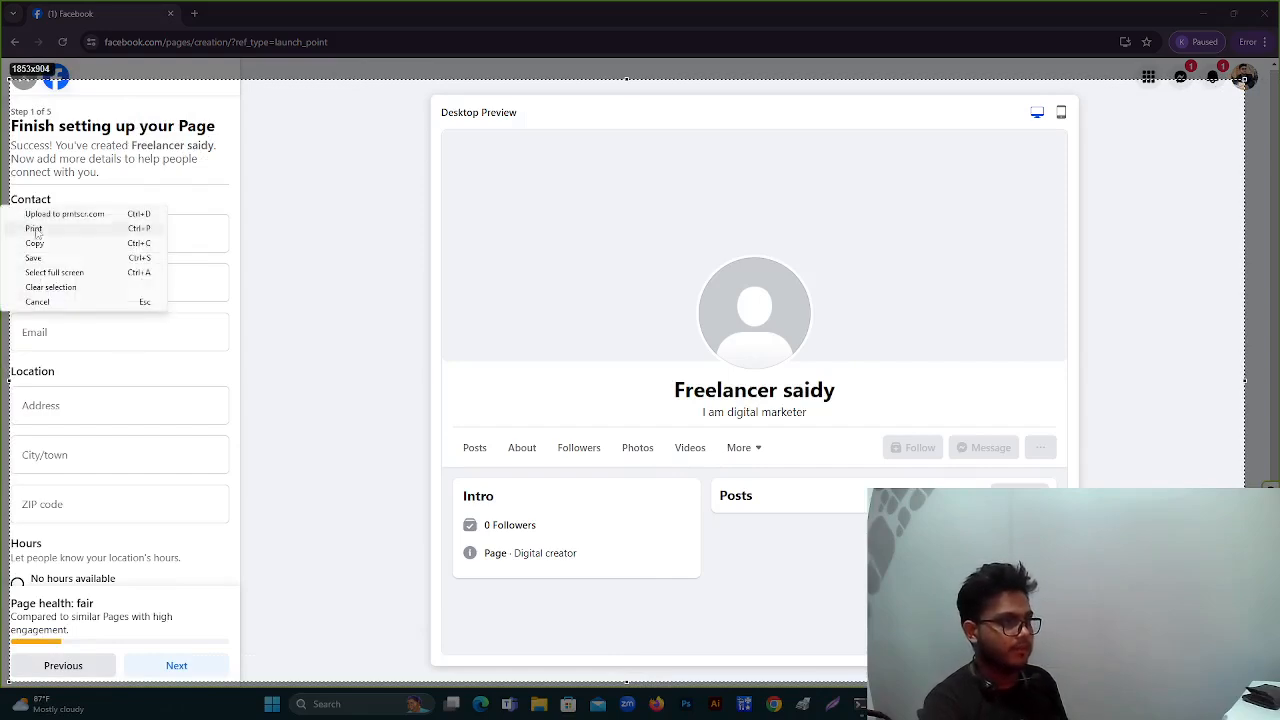
pyautogui.click(158, 216)
pyautogui.moveTo(3, 209); pyautogui.dragTo(218, 262)
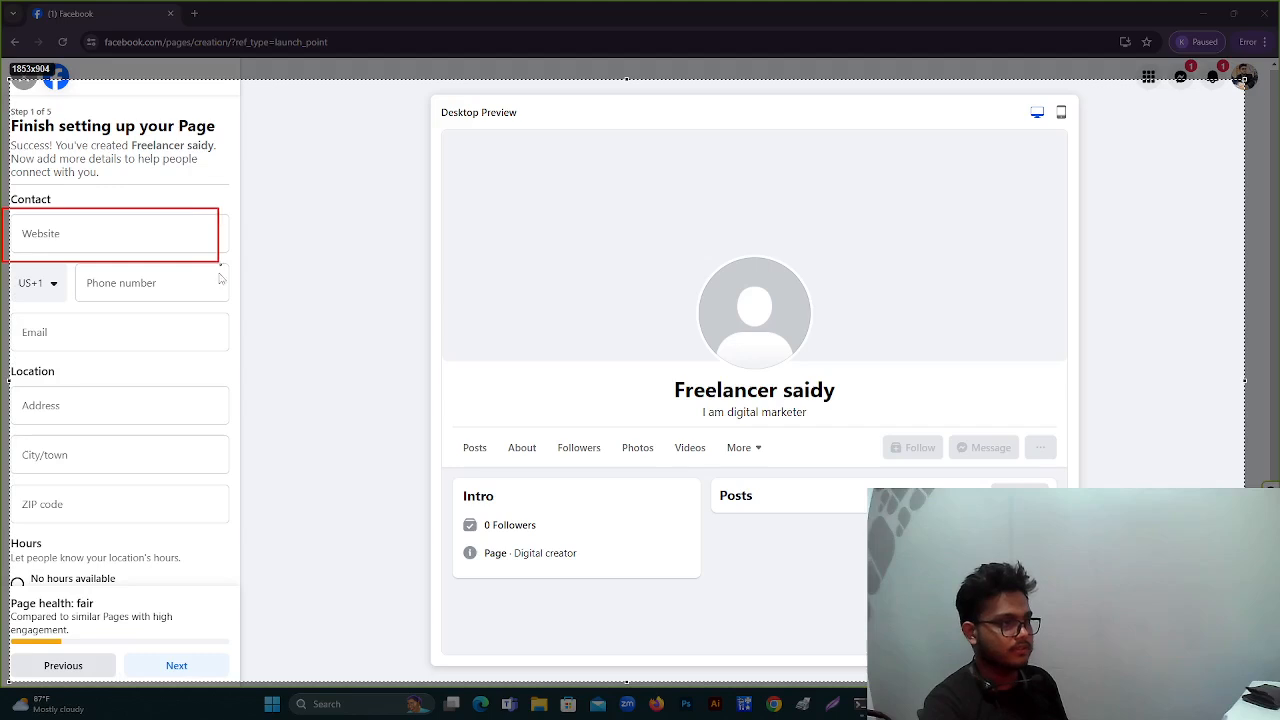
pyautogui.moveTo(71, 274)
pyautogui.mouseDown()
pyautogui.moveTo(197, 322)
pyautogui.moveTo(221, 306)
pyautogui.mouseUp()
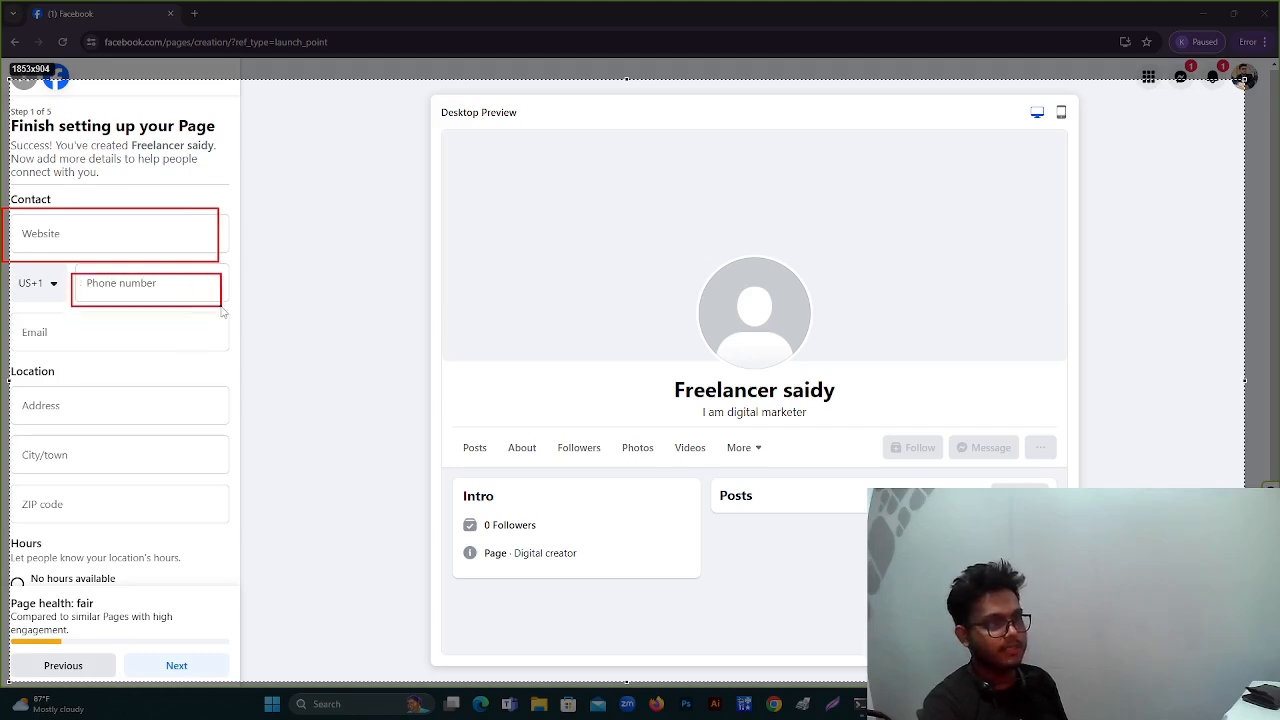
pyautogui.moveTo(10, 327)
pyautogui.mouseDown()
pyautogui.moveTo(118, 378)
pyautogui.moveTo(228, 344)
pyautogui.mouseUp()
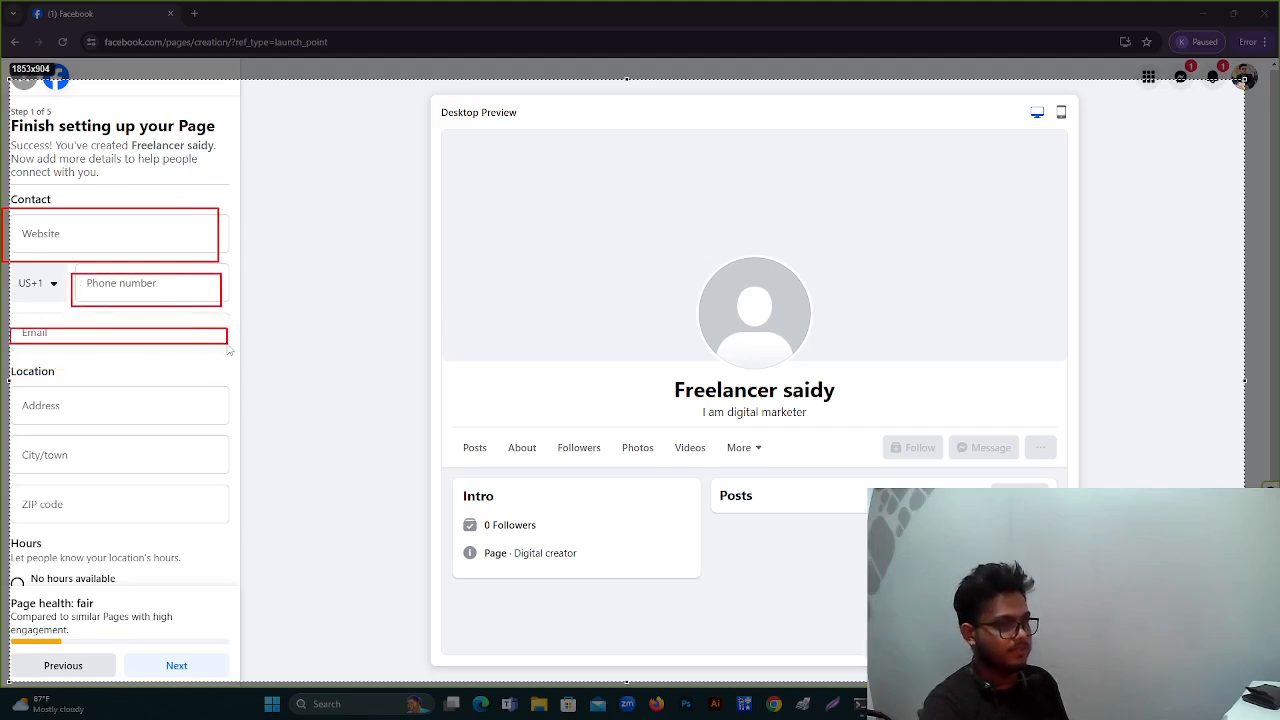
# Outline the address, city/town and ZIP code fields and the Next button in red, and discard the capture
pyautogui.moveTo(12, 384)
pyautogui.mouseDown()
pyautogui.moveTo(114, 437)
pyautogui.moveTo(248, 431)
pyautogui.mouseUp()
pyautogui.moveTo(21, 437)
pyautogui.mouseDown()
pyautogui.moveTo(53, 460)
pyautogui.moveTo(153, 479)
pyautogui.mouseUp()
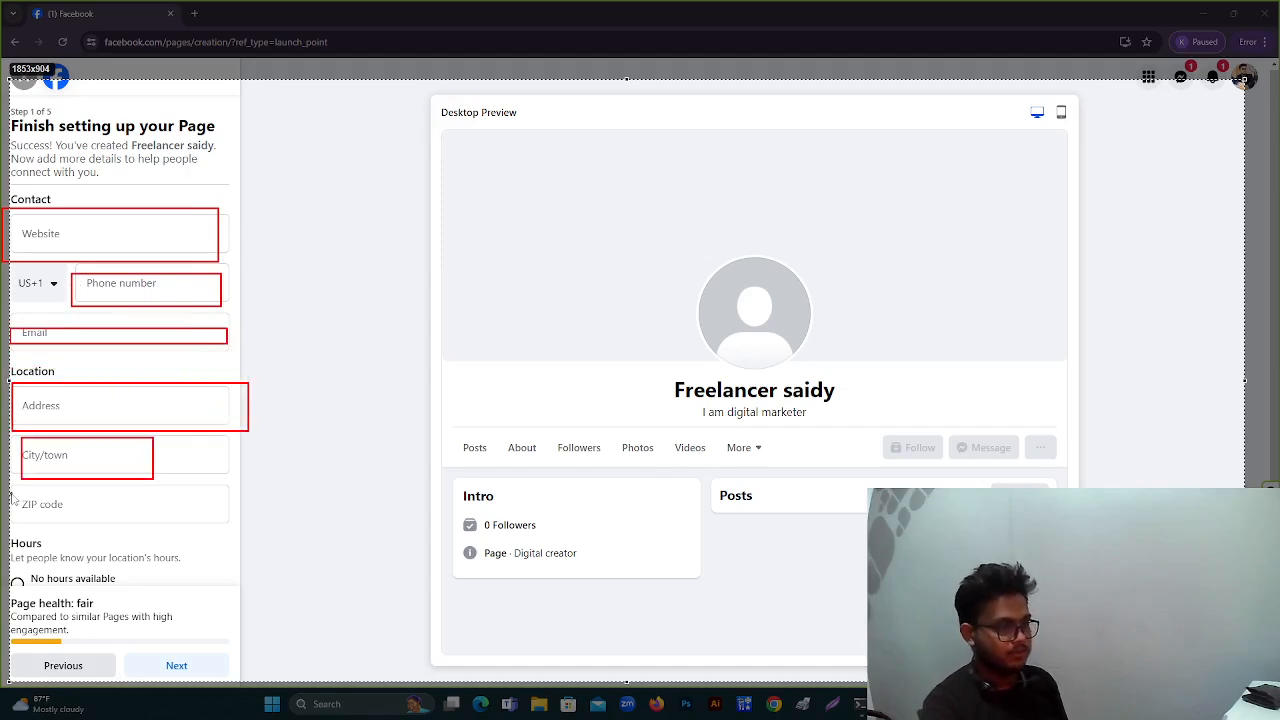
pyautogui.moveTo(12, 494); pyautogui.dragTo(106, 524)
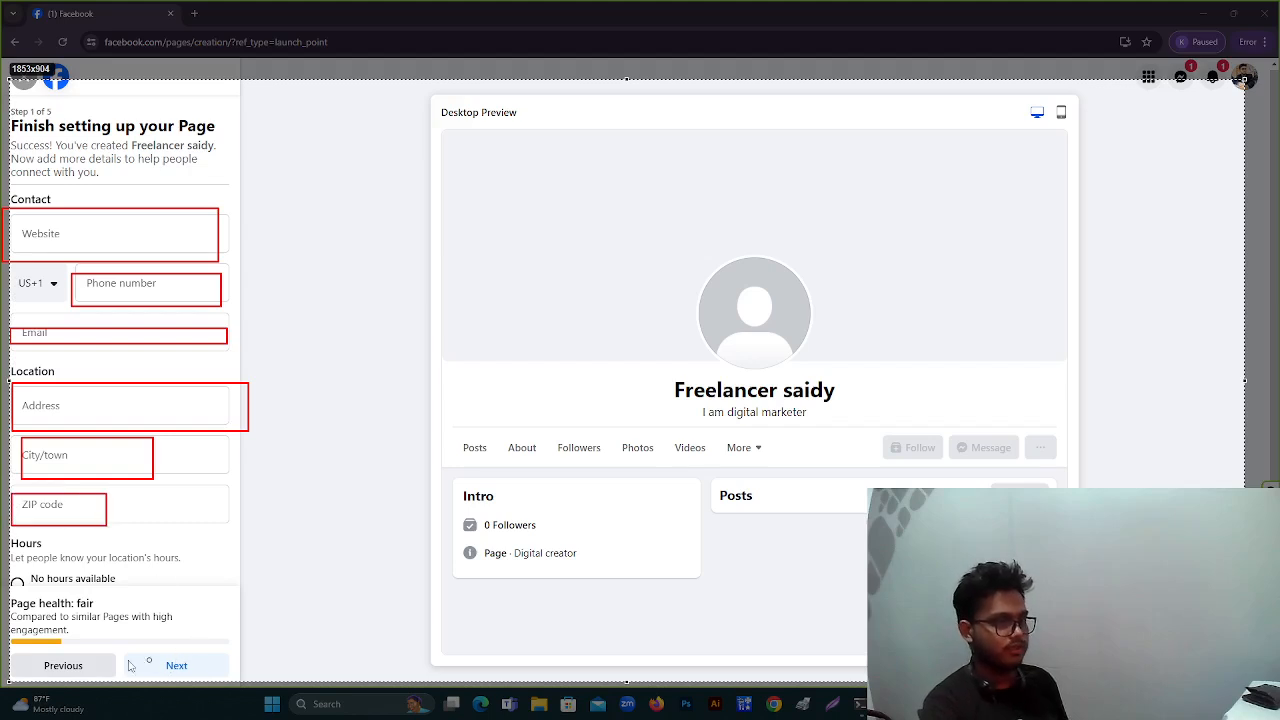
pyautogui.moveTo(89, 645)
pyautogui.mouseDown()
pyautogui.moveTo(192, 694)
pyautogui.moveTo(275, 700)
pyautogui.moveTo(268, 689)
pyautogui.mouseUp()
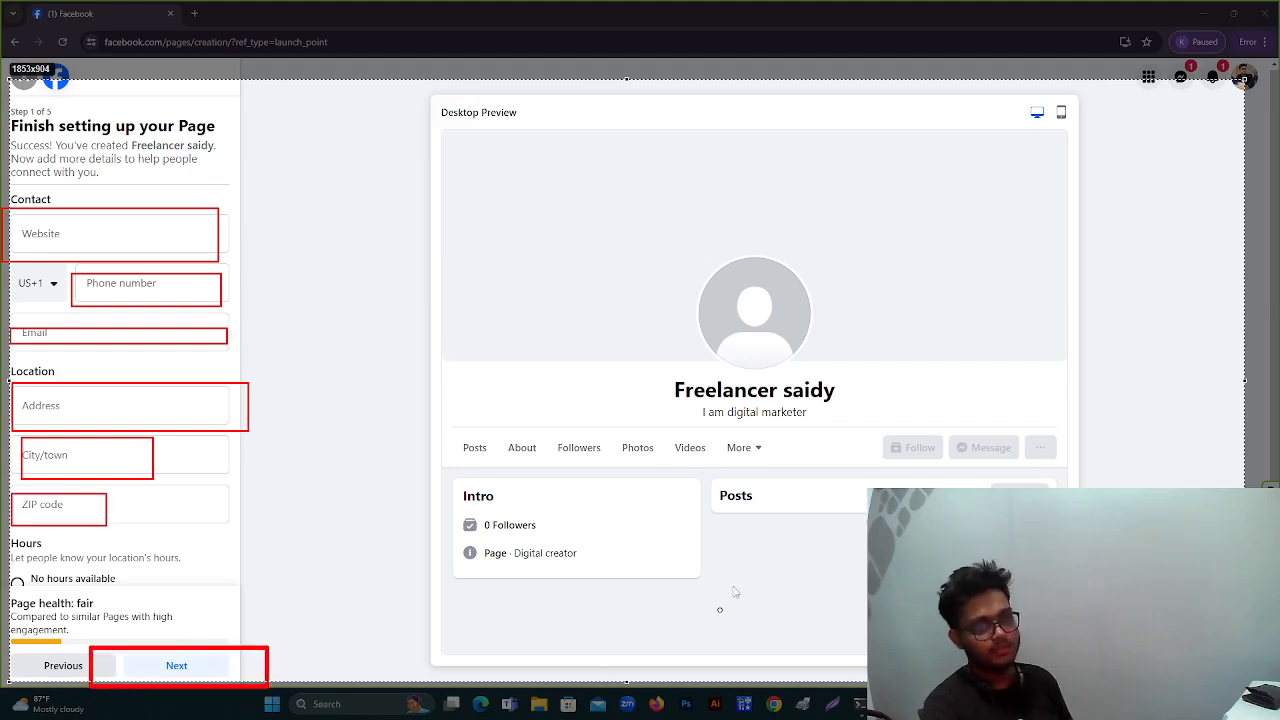
pyautogui.press('Escape')
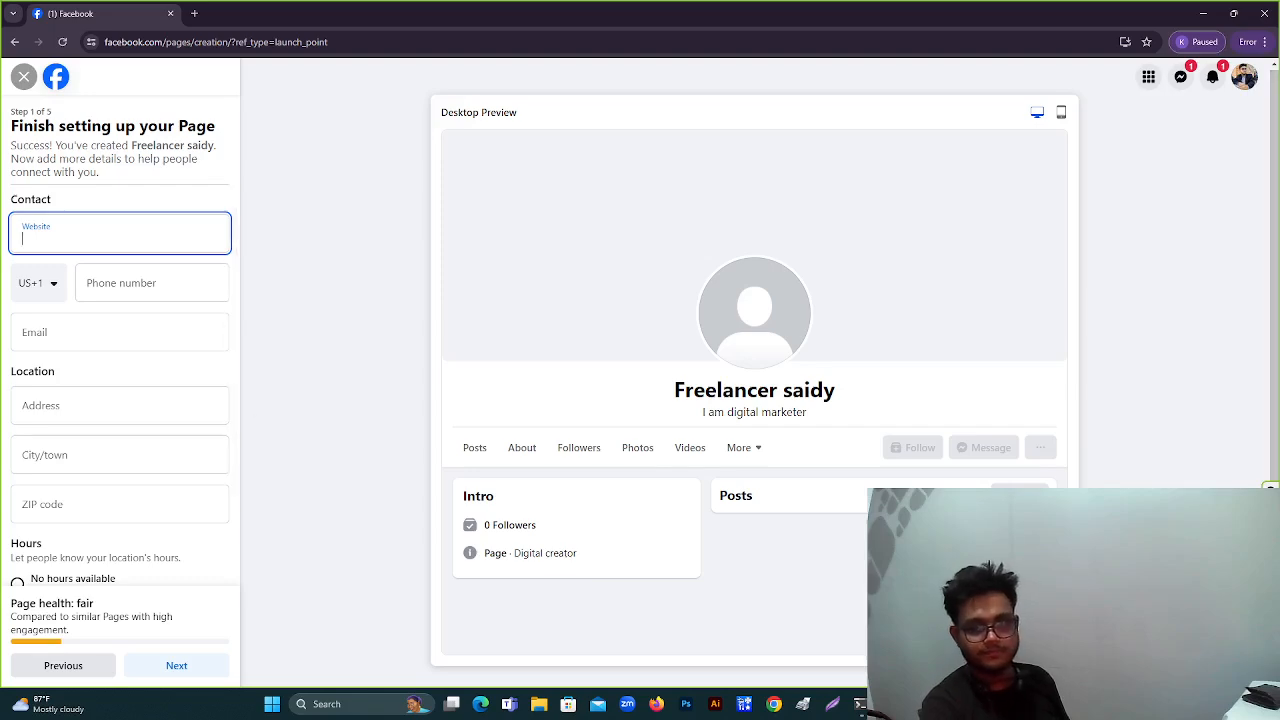
pyautogui.click(890, 704)
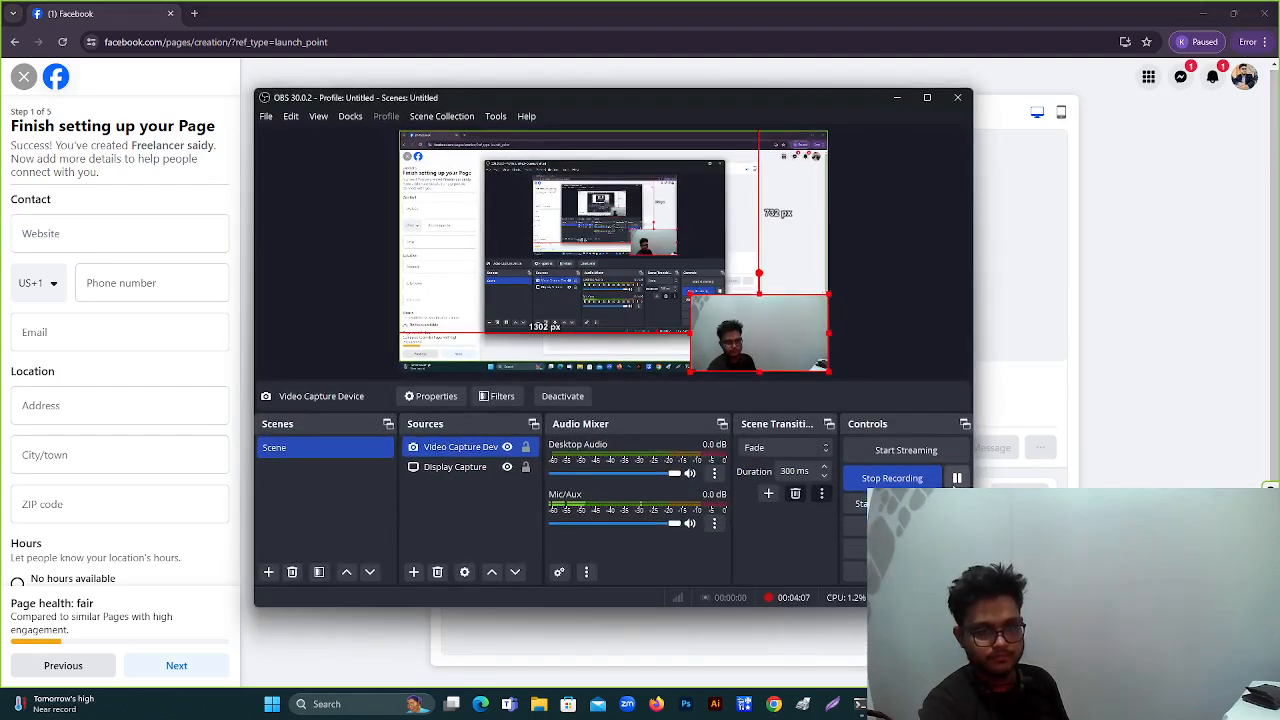
pyautogui.click(957, 478)
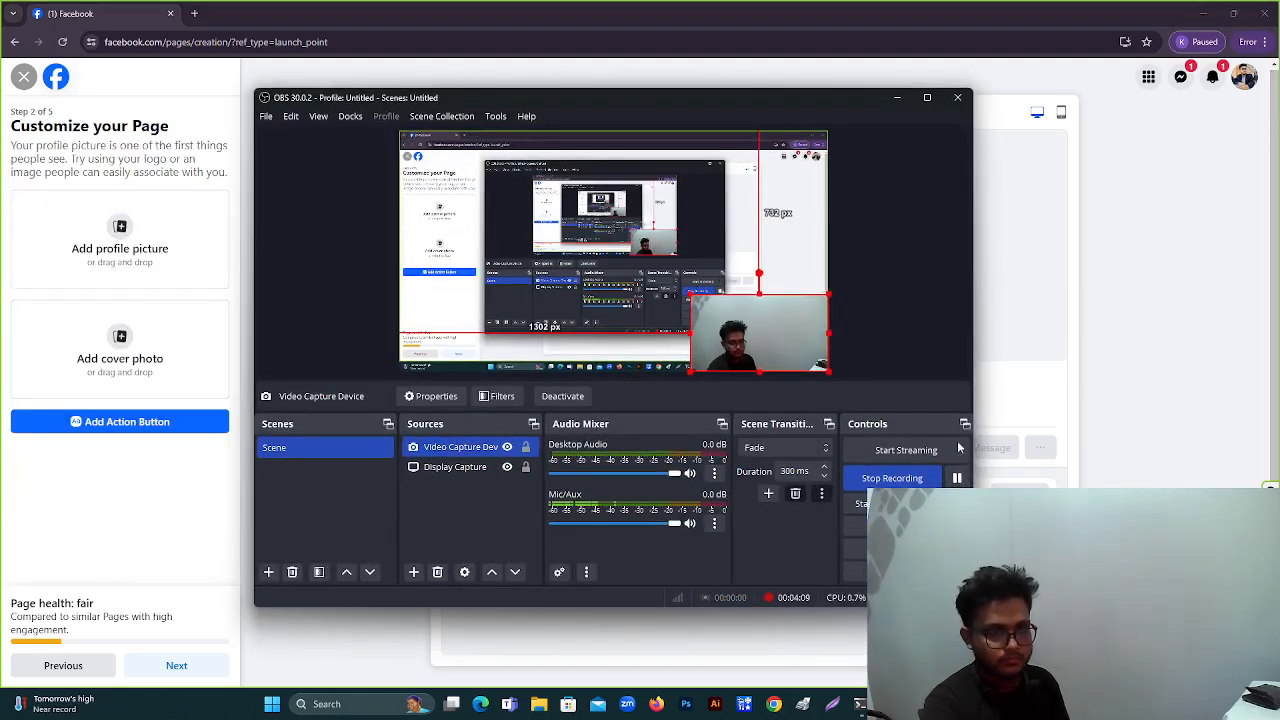
pyautogui.click(897, 97)
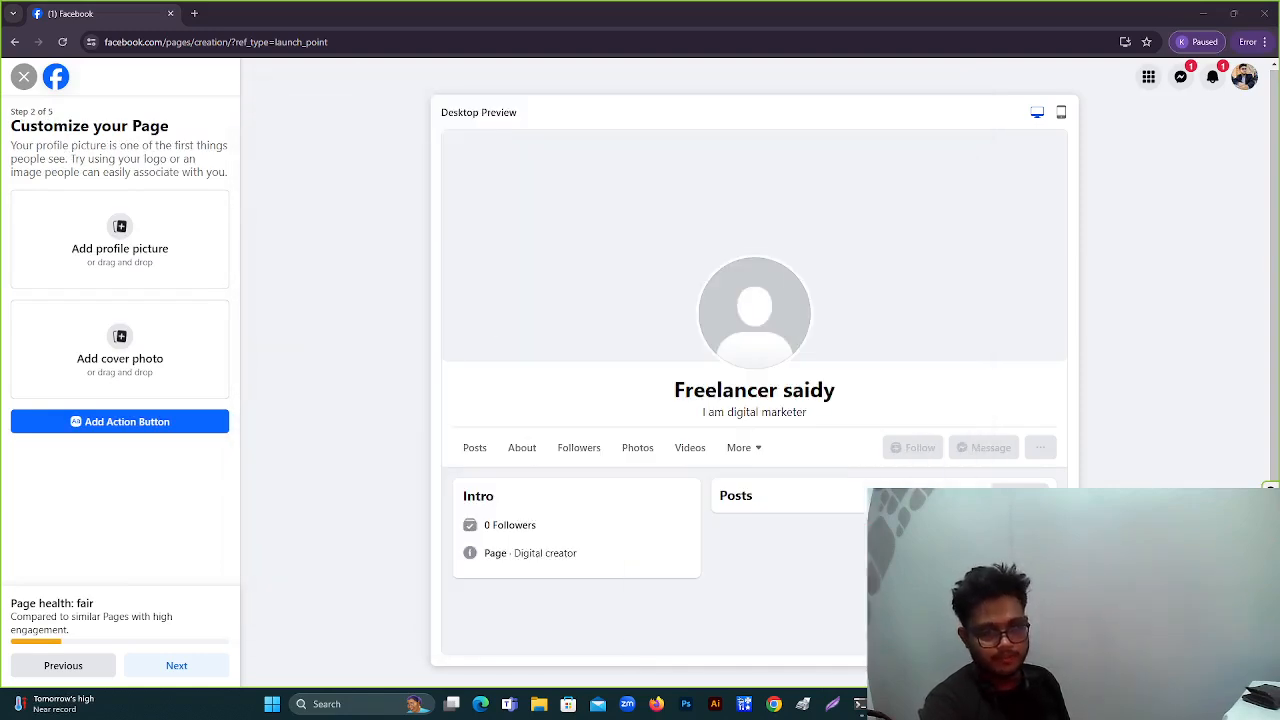
# Outline the profile picture and cover photo upload boxes in red on a full-screen capture, and discard the capture
pyautogui.hotkey('ctrl', 'a')
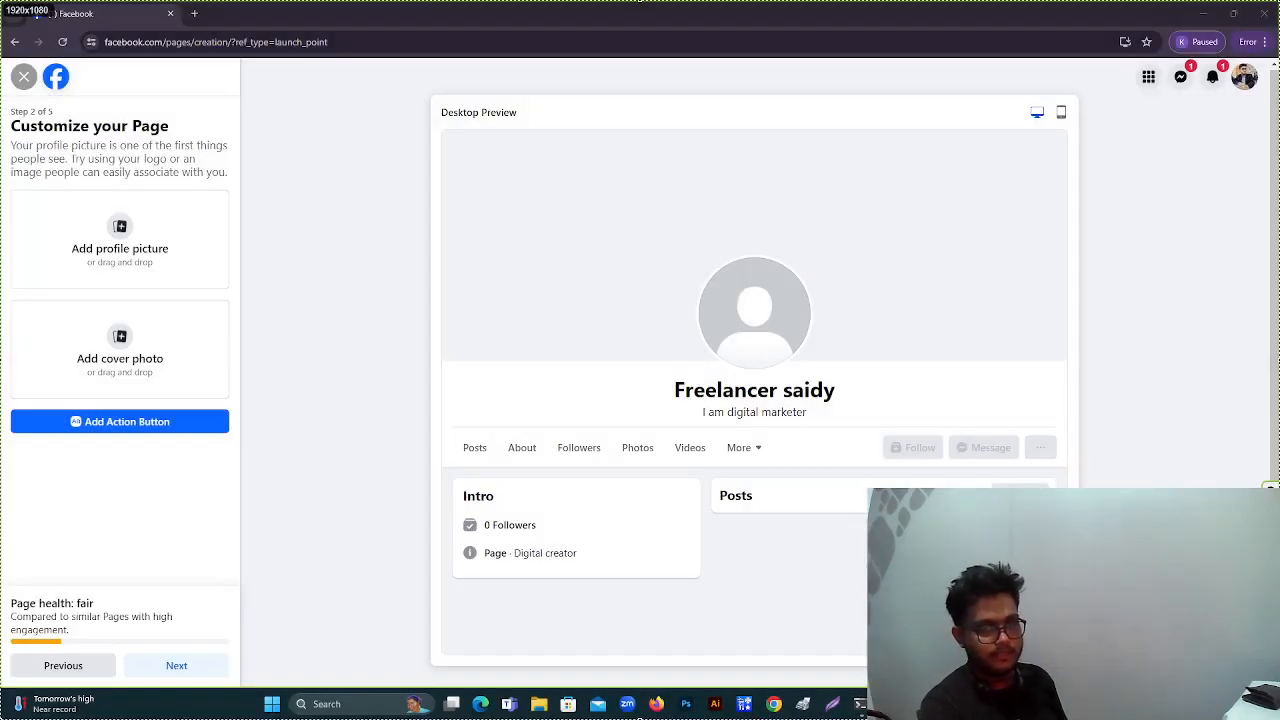
pyautogui.moveTo(14, 203)
pyautogui.mouseDown()
pyautogui.moveTo(34, 232)
pyautogui.moveTo(211, 287)
pyautogui.mouseUp()
pyautogui.moveTo(8, 294); pyautogui.dragTo(211, 400)
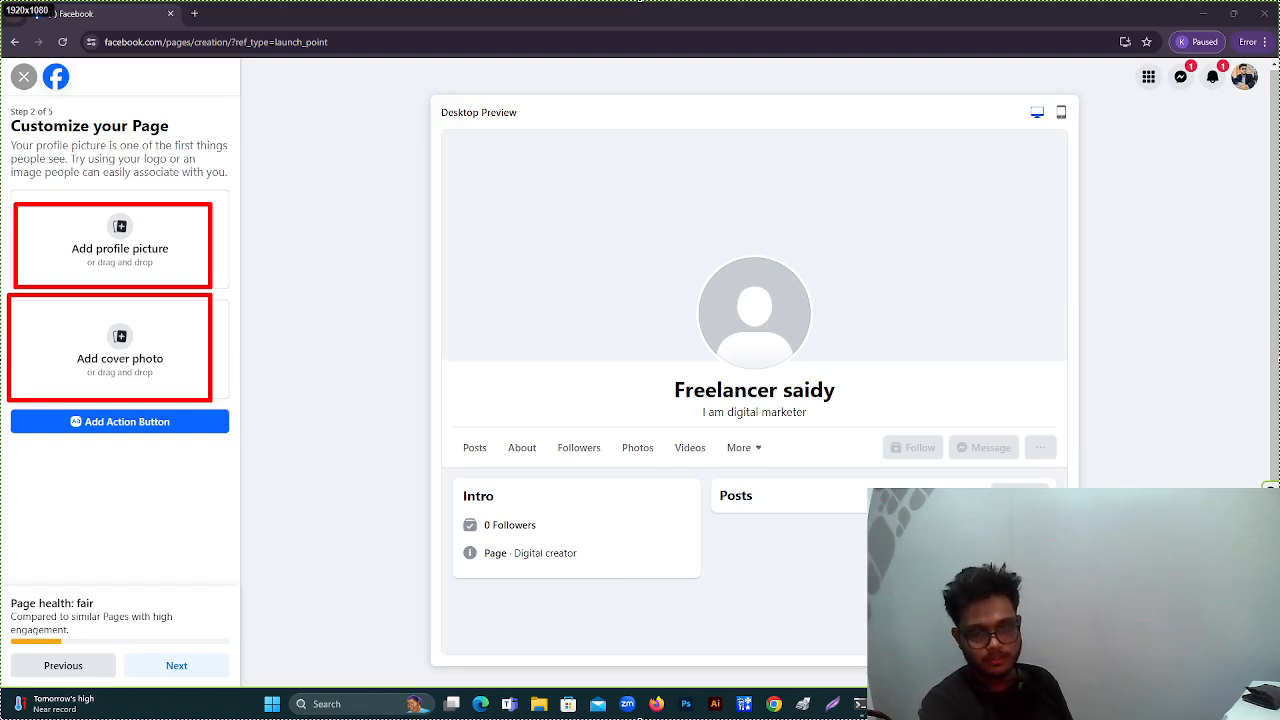
pyautogui.press('Escape')
# Advance the Page setup to step 5, without adding images, connecting WhatsApp or inviting friends
pyautogui.hotkey('alt', 'Tab')
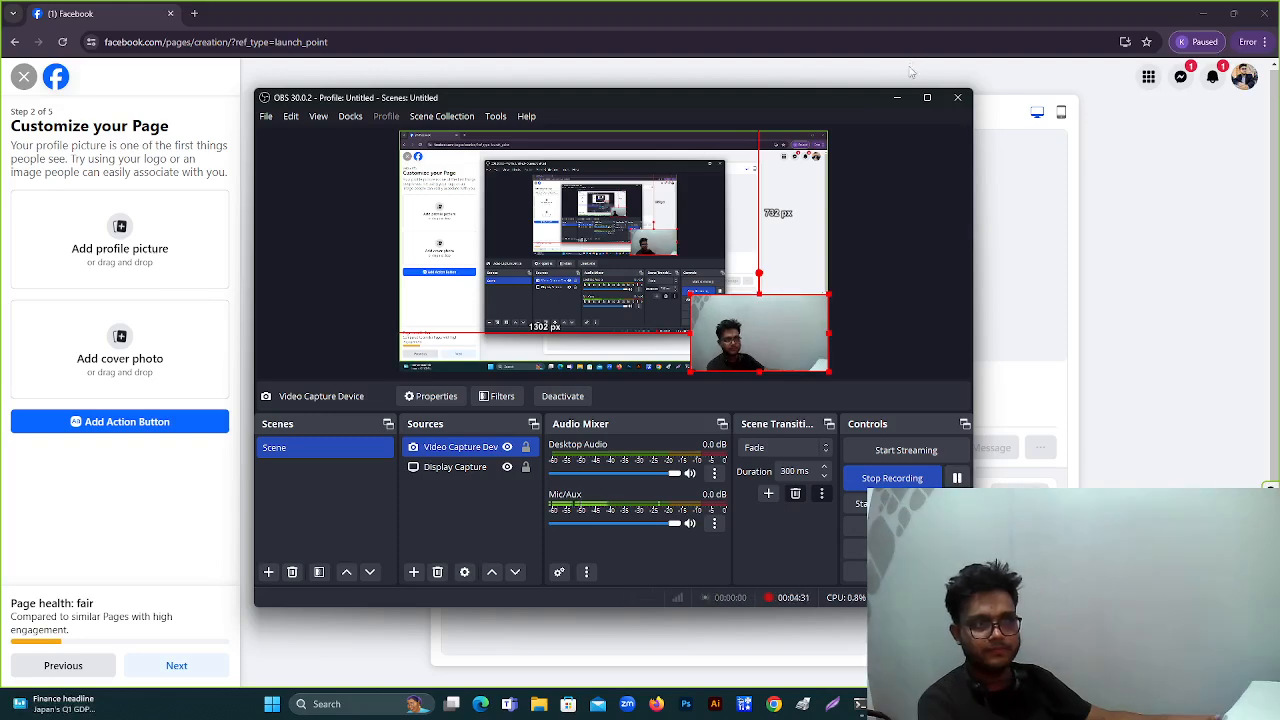
pyautogui.click(895, 100)
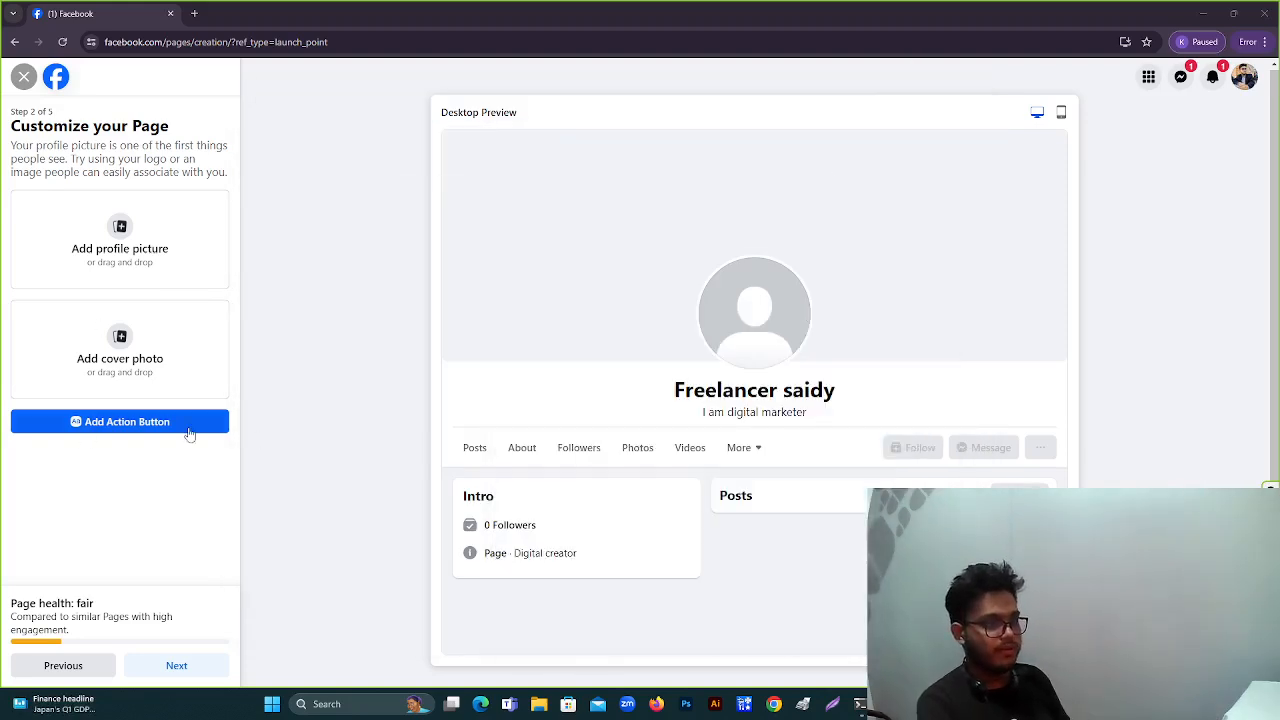
pyautogui.click(178, 666)
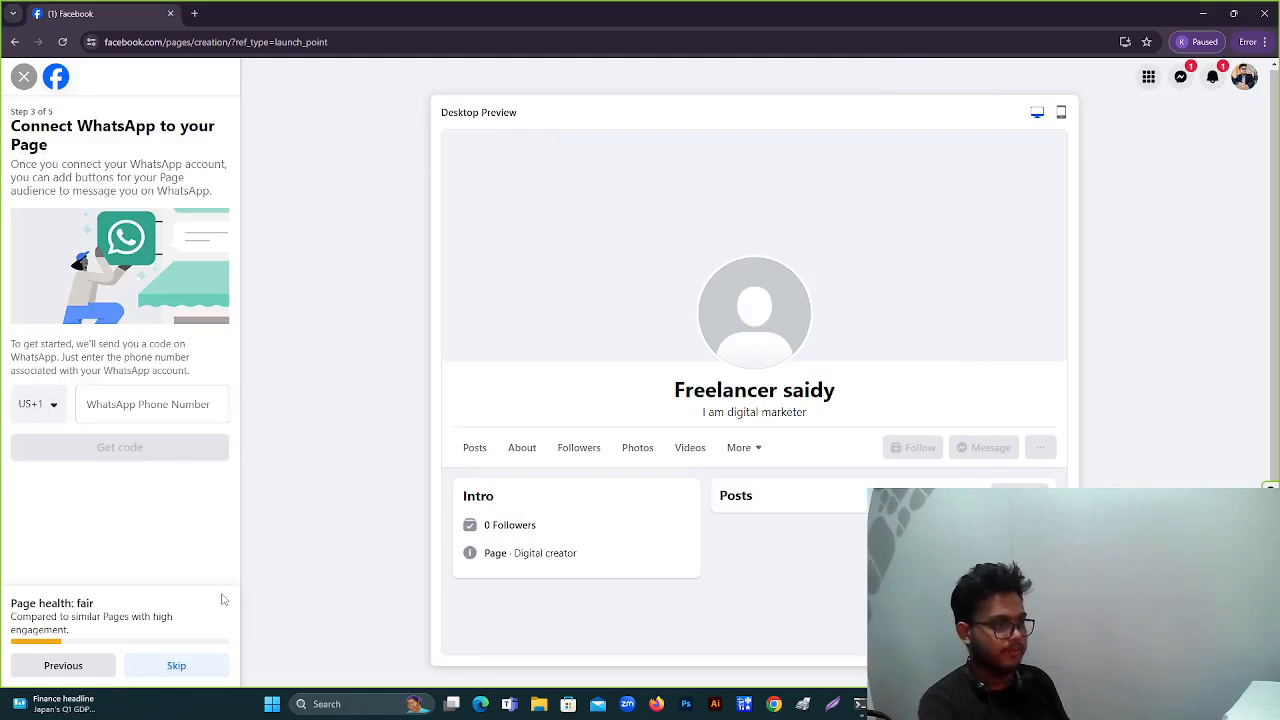
pyautogui.click(177, 666)
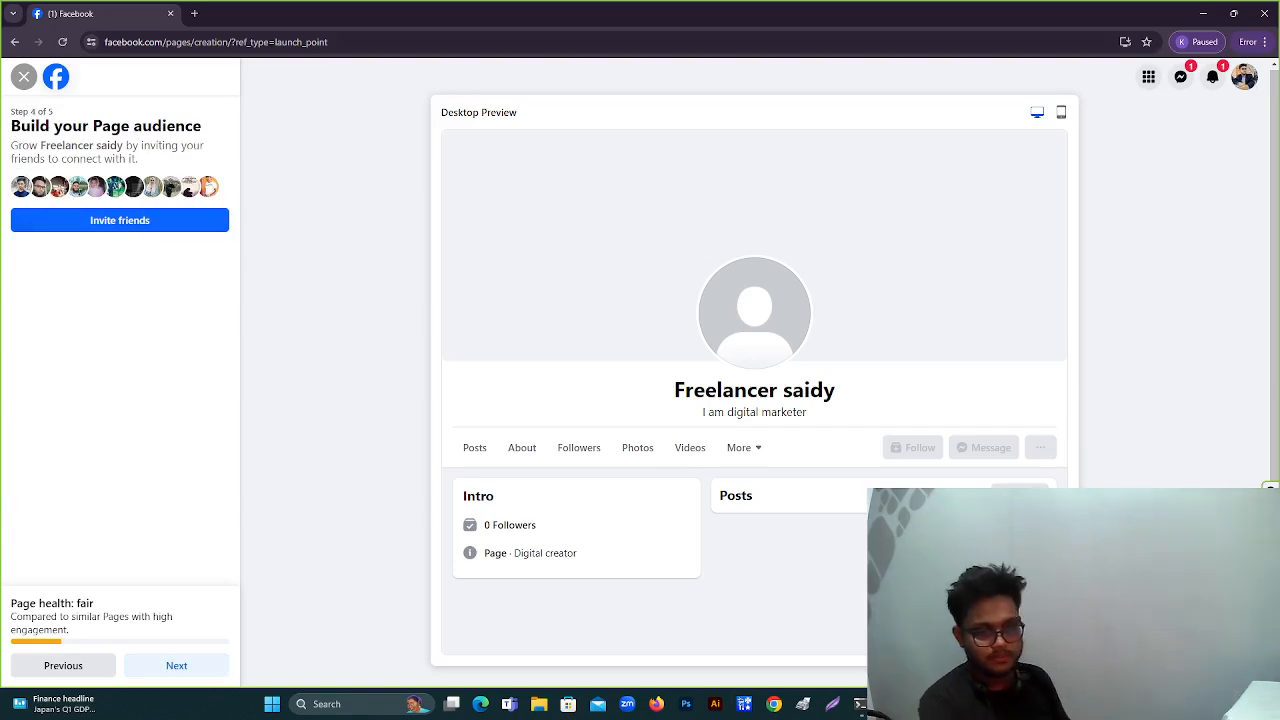
pyautogui.hotkey('alt', 'Tab')
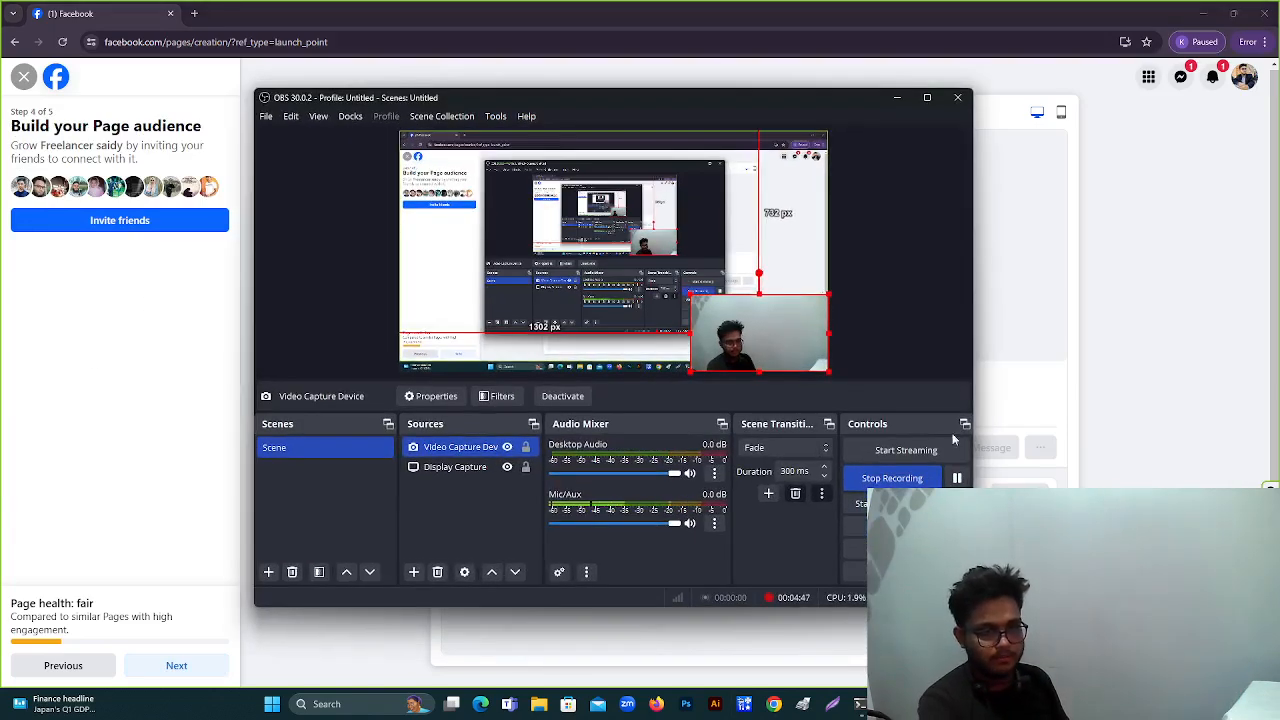
pyautogui.click(897, 97)
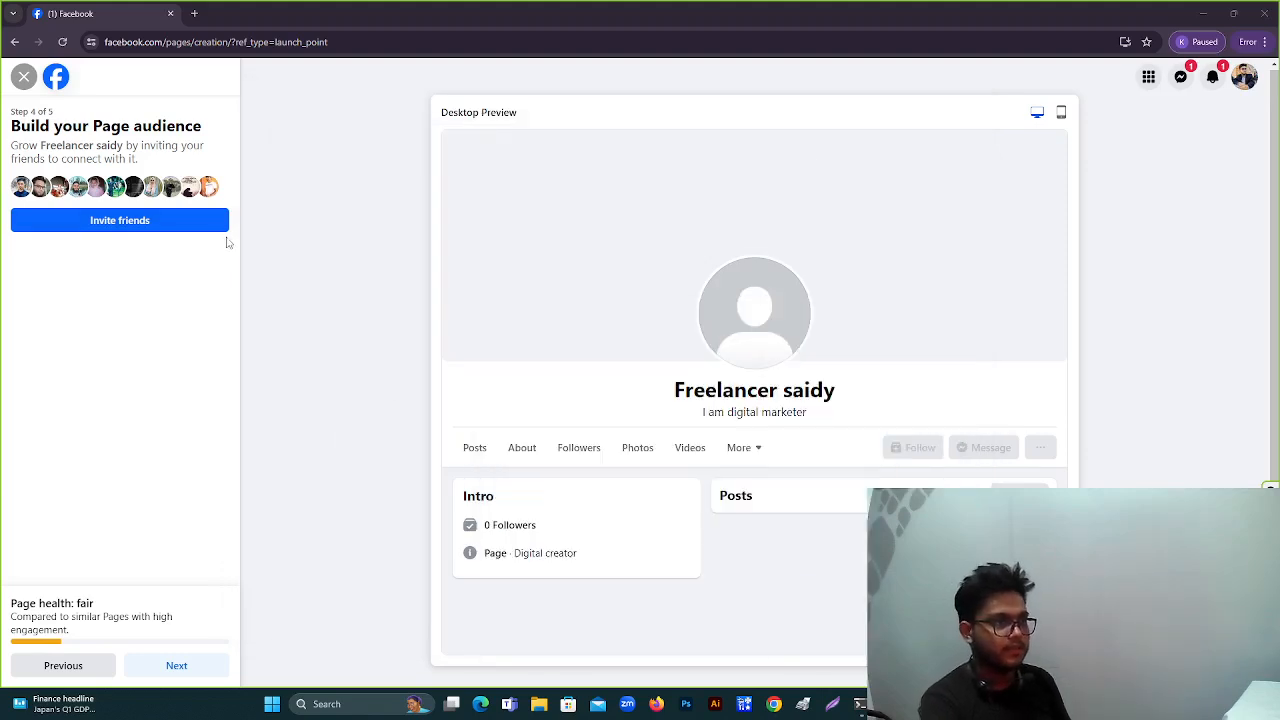
pyautogui.click(190, 666)
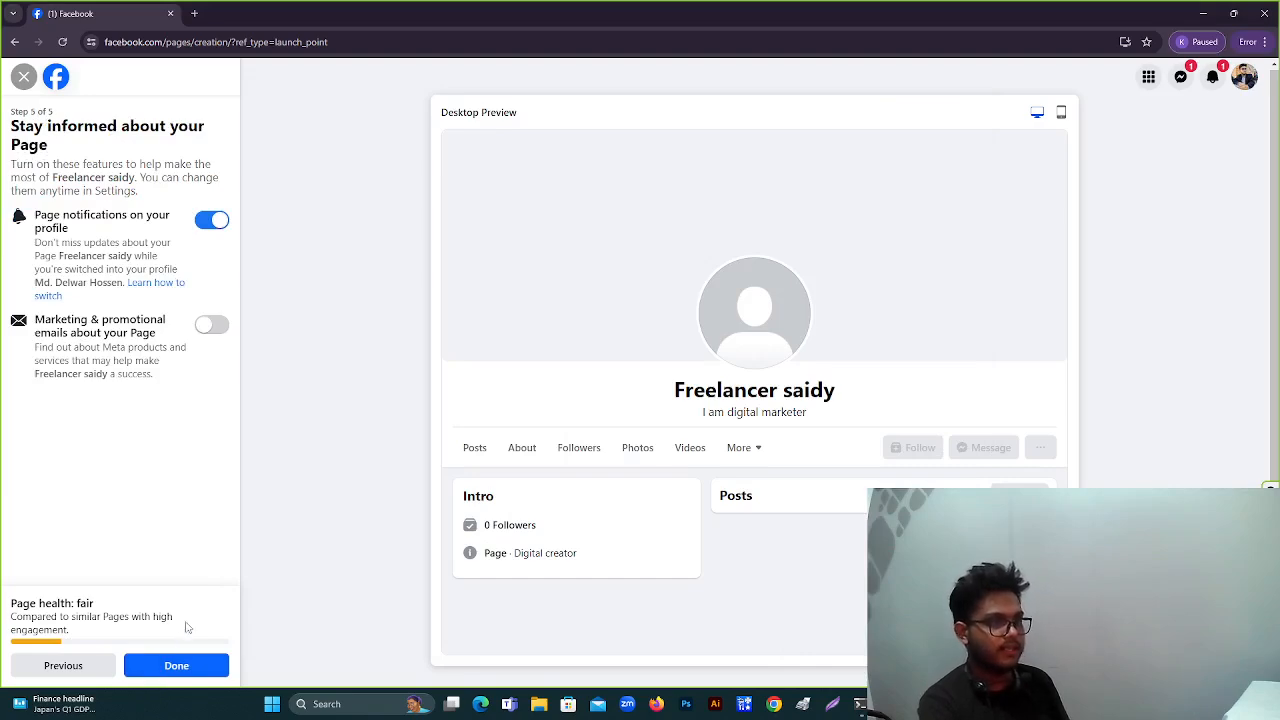
# Leave the Page setup without finishing and open the first Page in the list of managed Pages
pyautogui.click(24, 77)
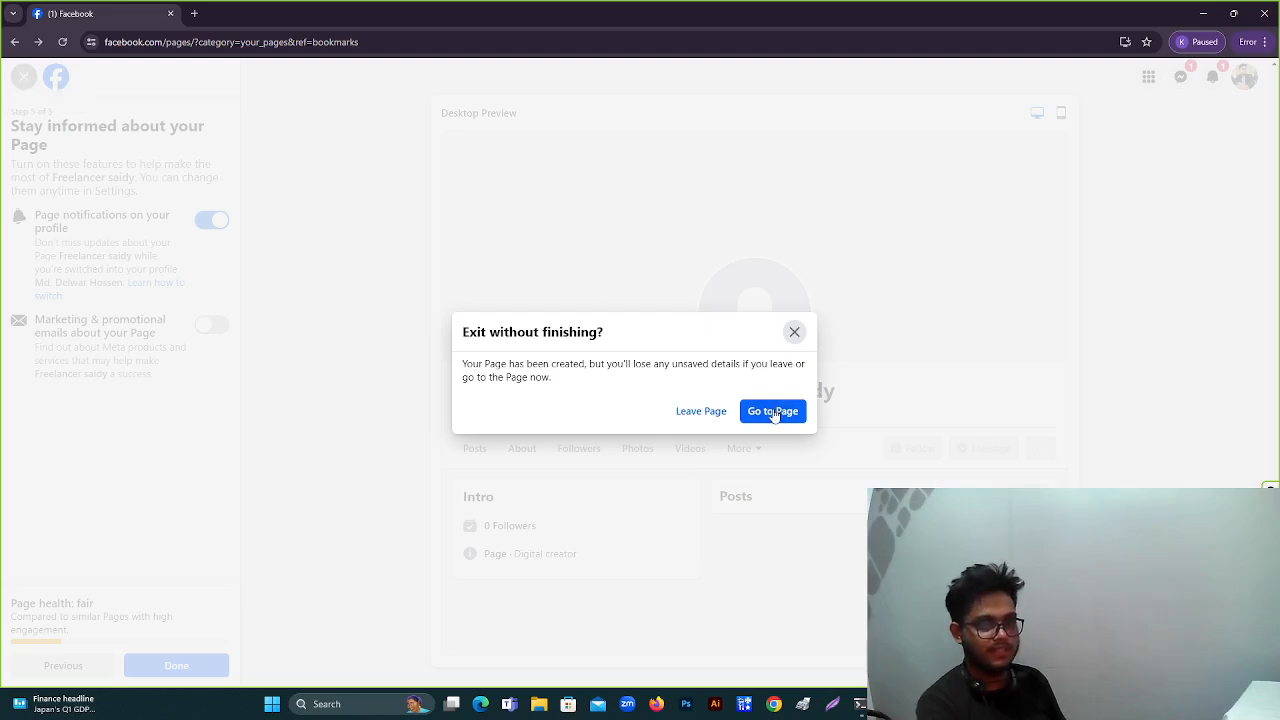
pyautogui.click(701, 411)
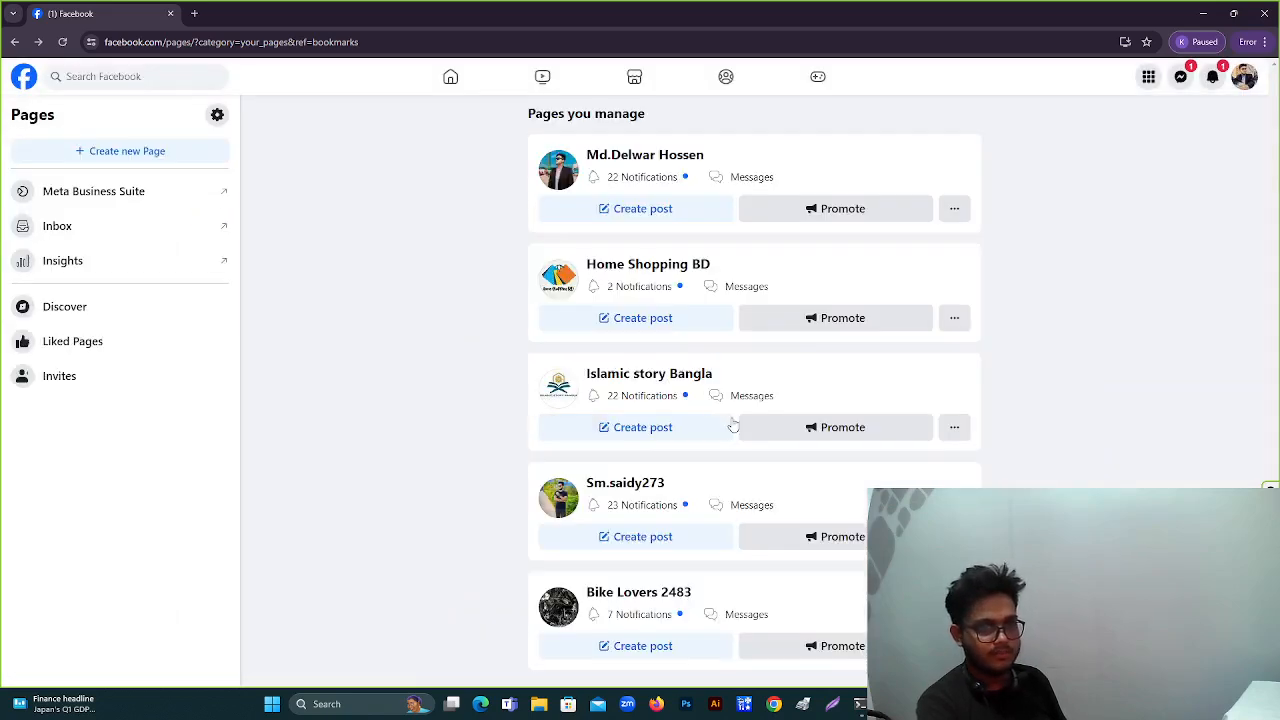
pyautogui.click(619, 158)
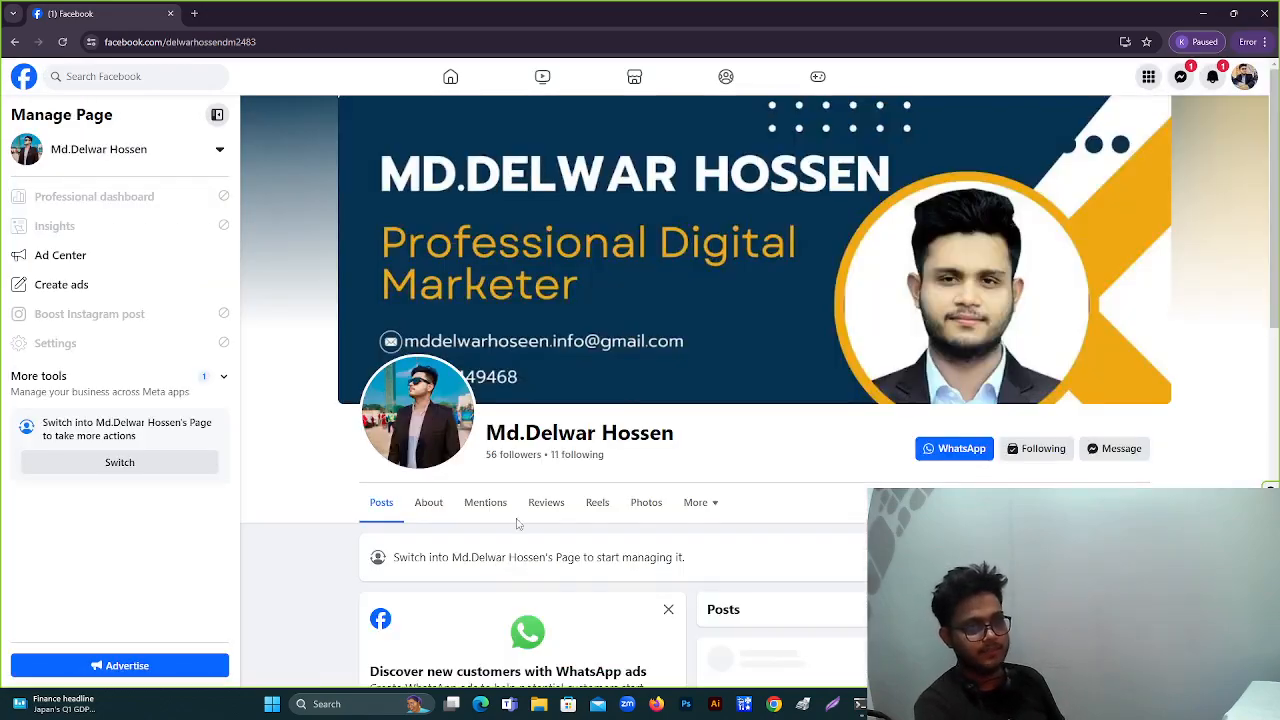
# Look over the existing Page's cover image, profile picture, intro links, photos and posts
pyautogui.scroll(-2, 524, 520)
pyautogui.scroll(3, 528, 519)
pyautogui.scroll(-12, 1025, 474)
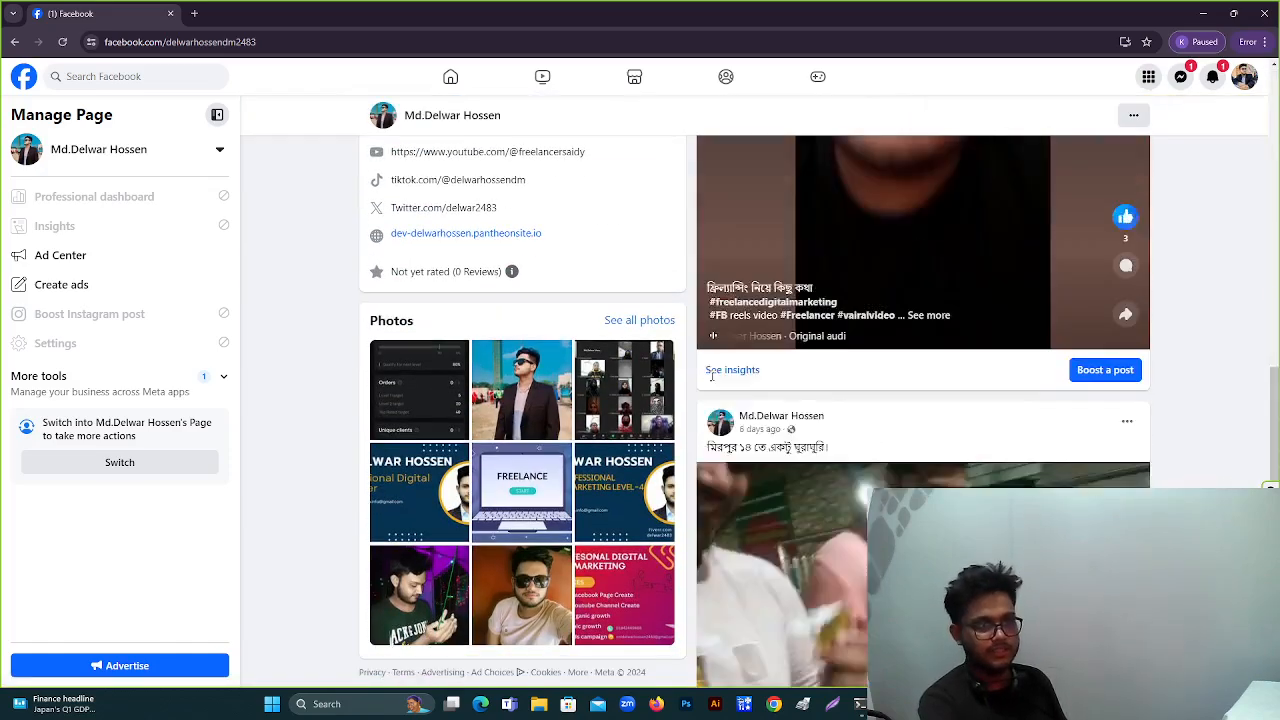
pyautogui.scroll(4, 712, 382)
pyautogui.scroll(4, 712, 382)
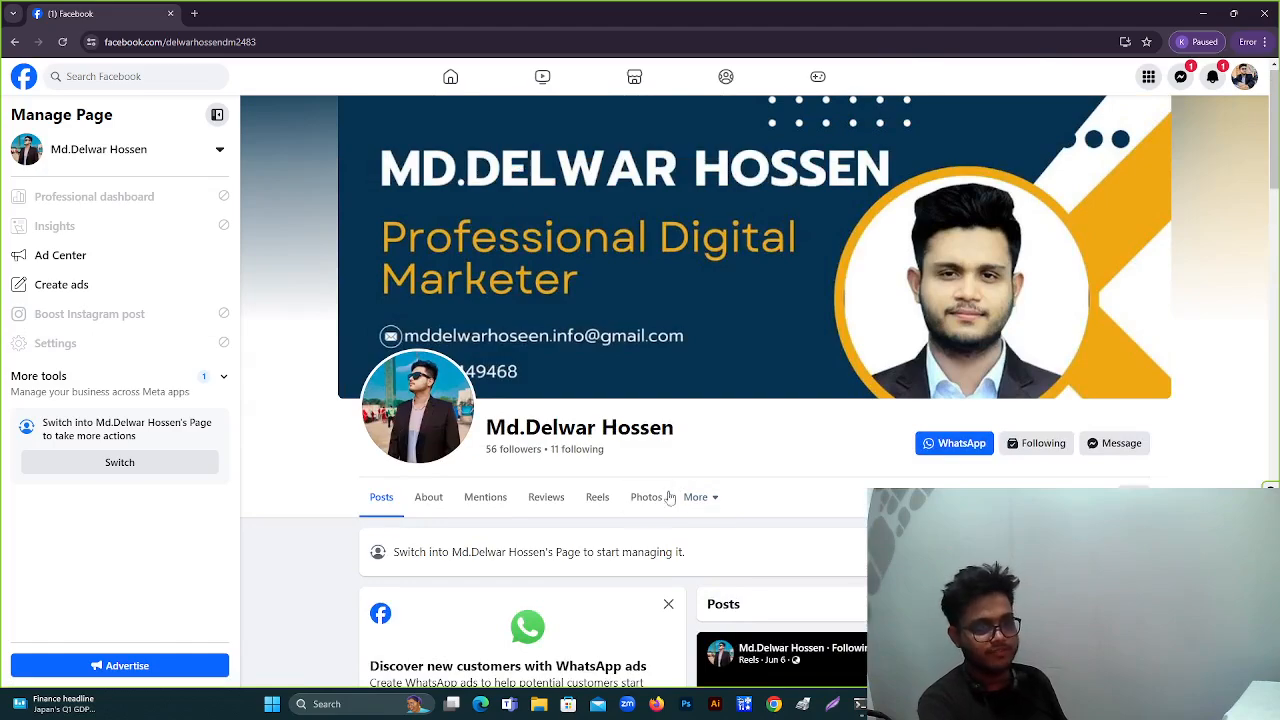
pyautogui.scroll(-1, 486, 482)
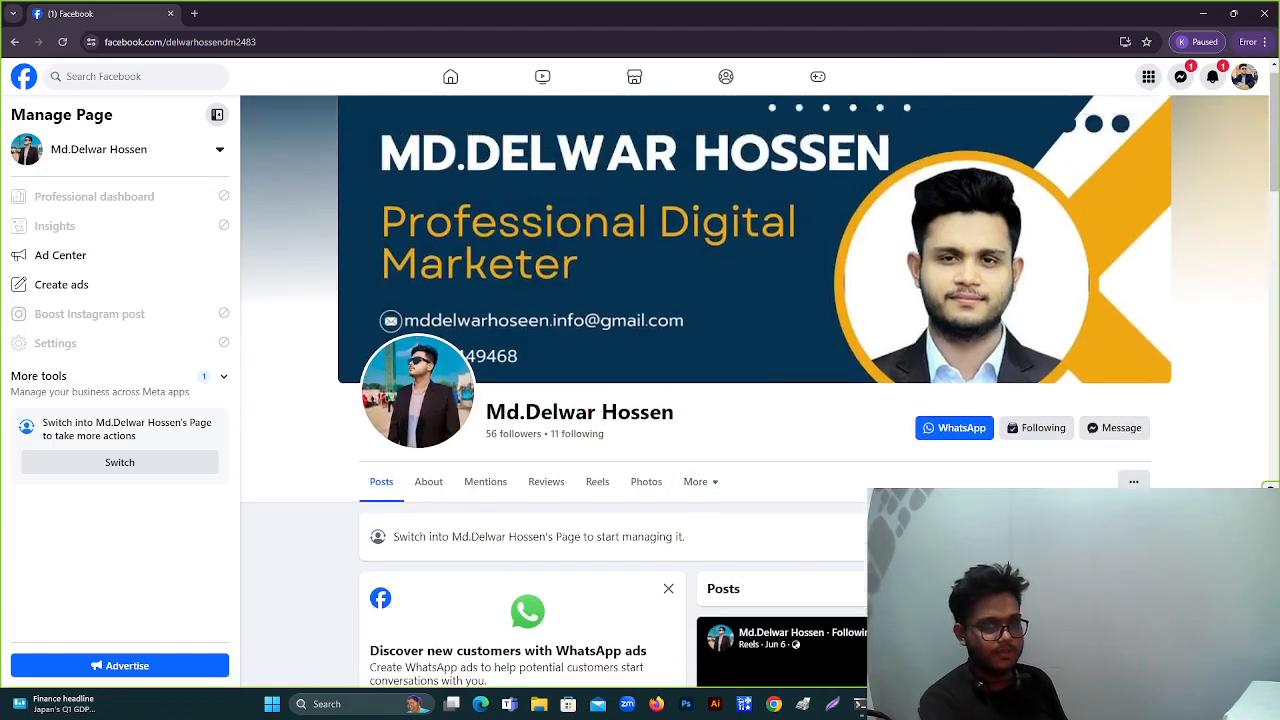
pyautogui.scroll(1, 626, 410)
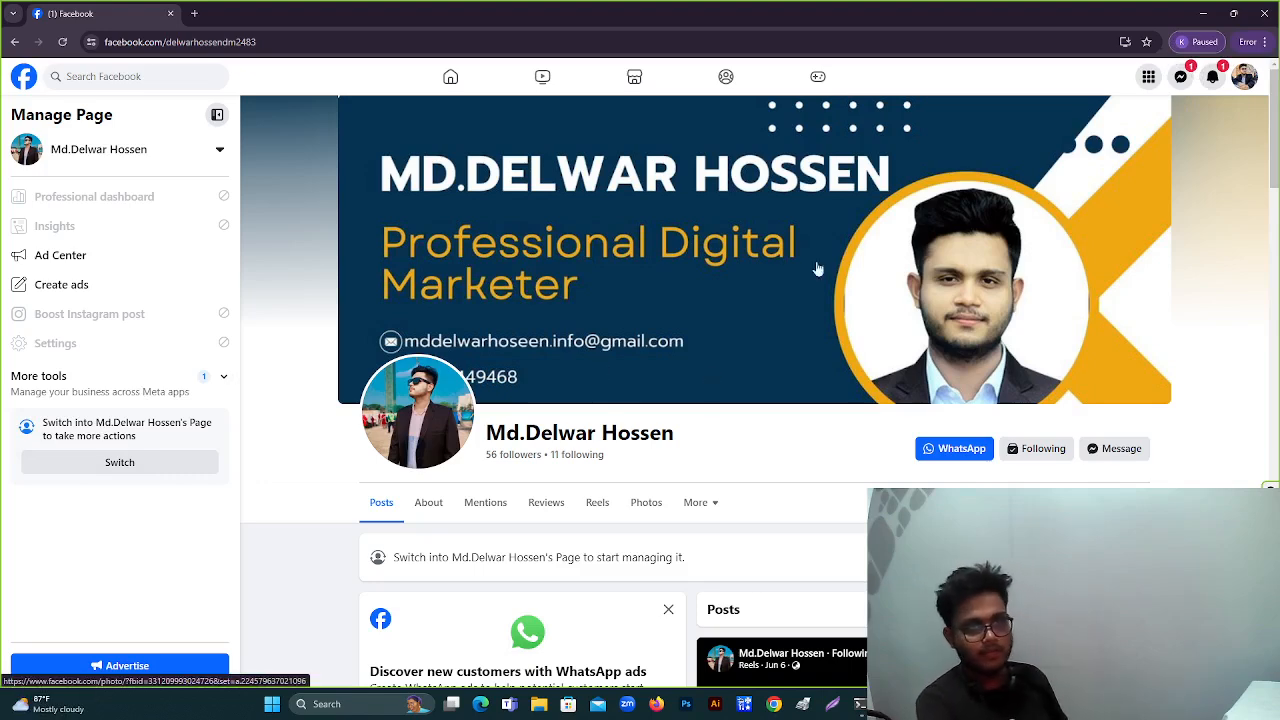
pyautogui.click(889, 704)
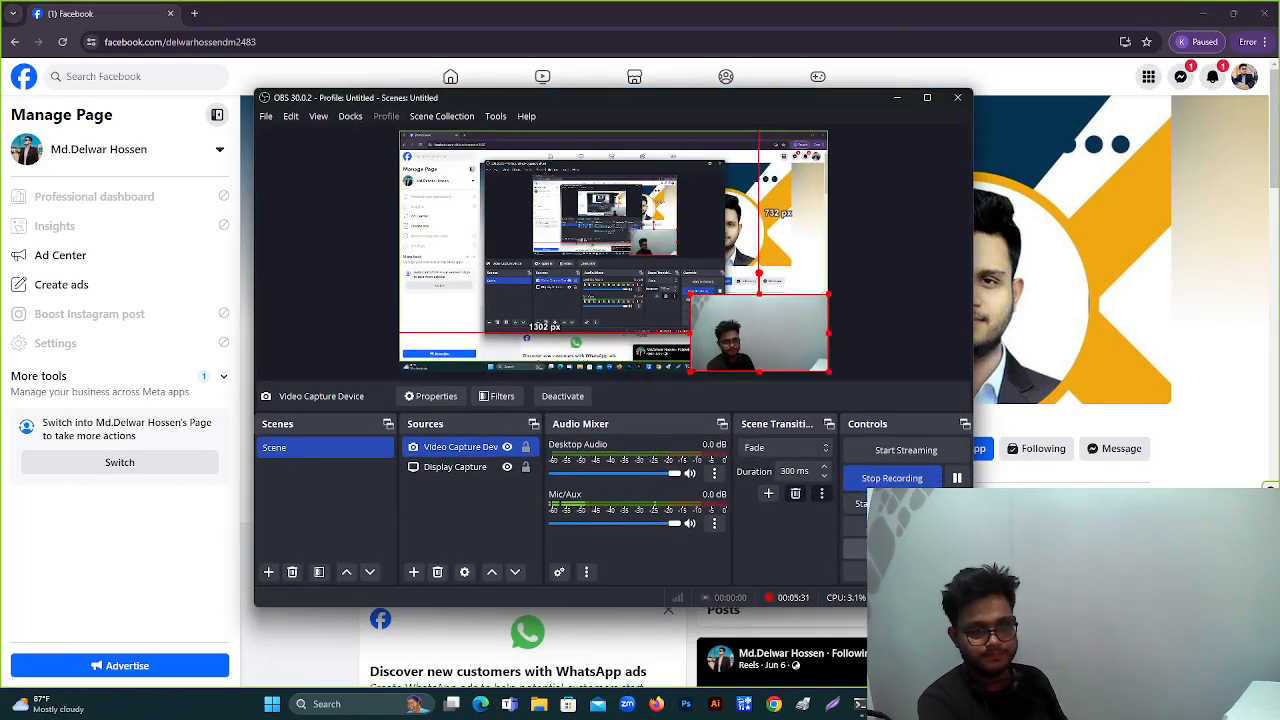